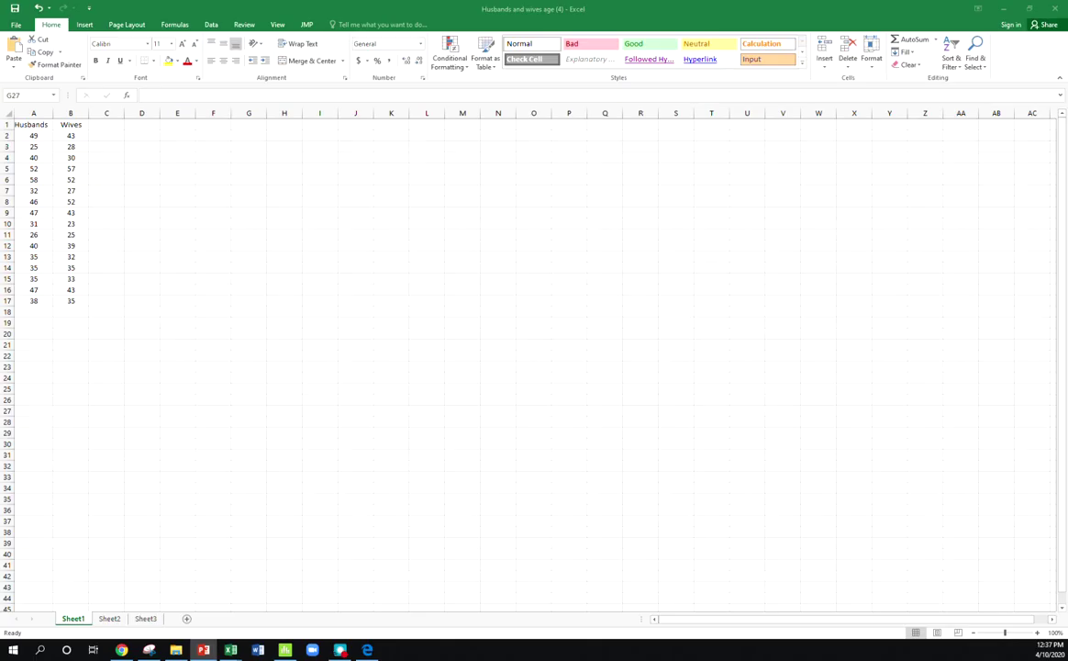
Review the paired ages in the Husbands and Wives columns, including the first couple in row 2.
left_click_drag(41, 124, 36, 301)
left_click_drag(80, 125, 72, 301)
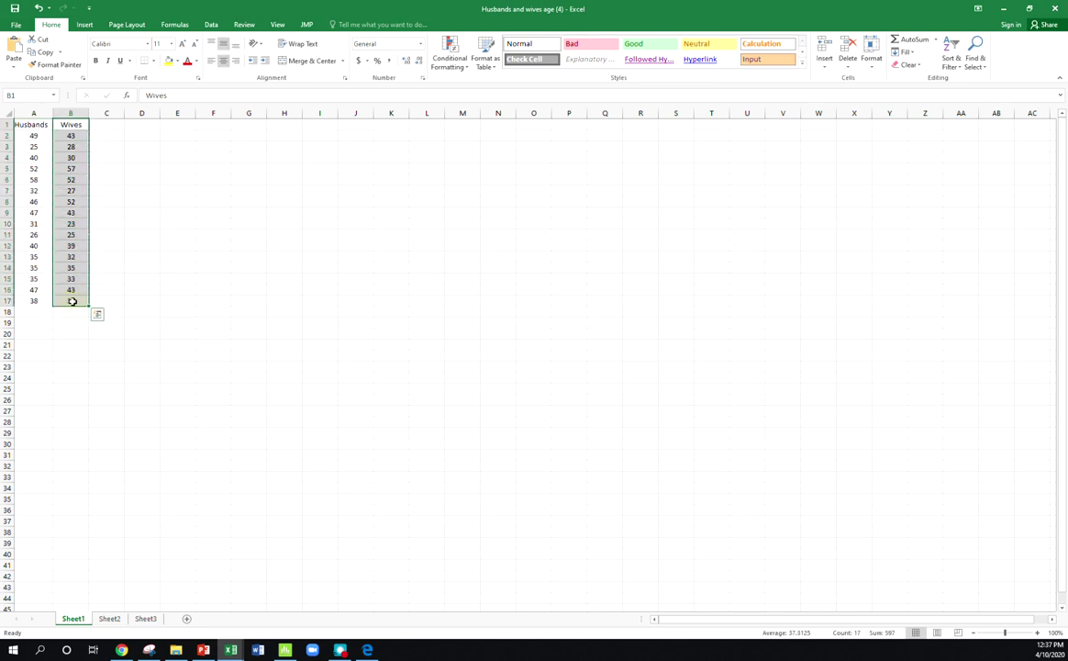
left_click(129, 256)
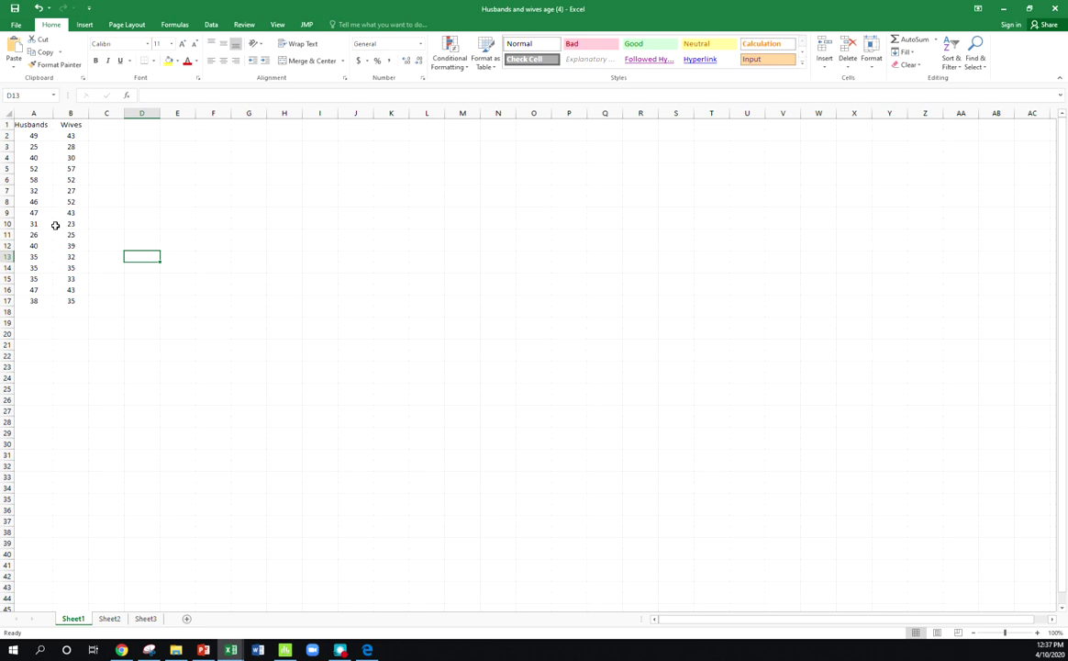
left_click(40, 137)
left_click(72, 136)
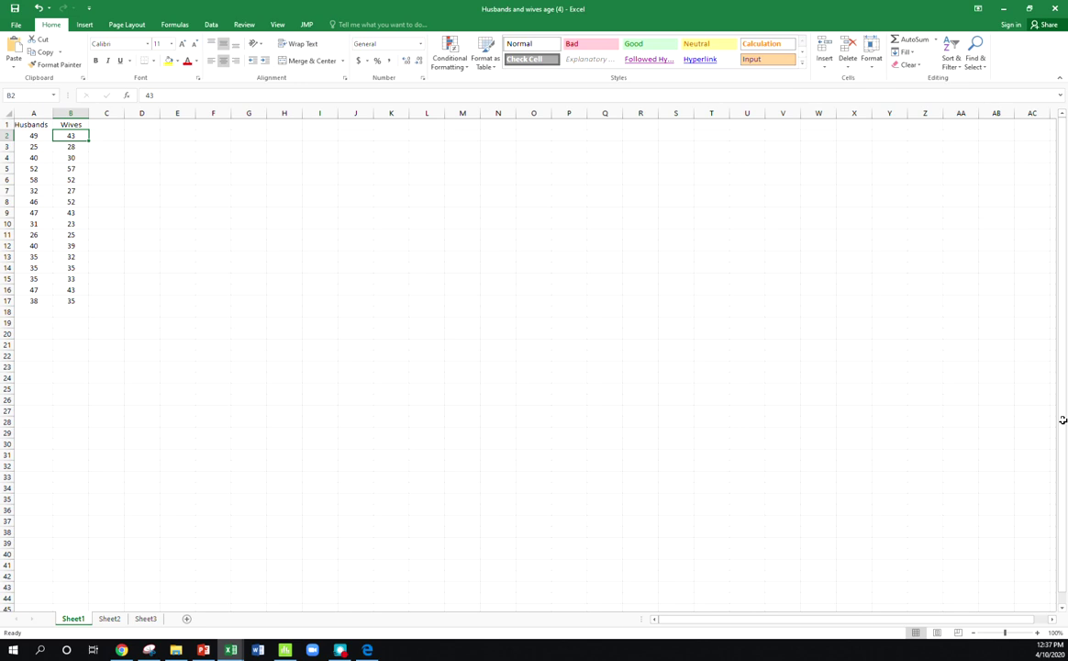
key("alt+Tab")
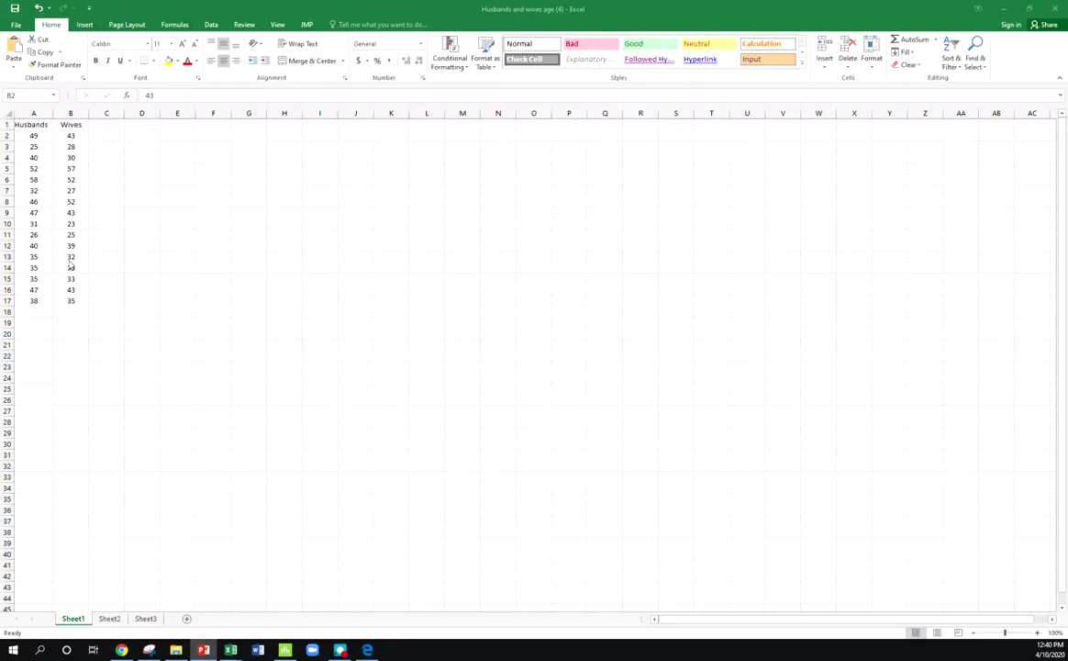
Add the column header "diff (H-W)" in cell C1.
left_click(107, 125)
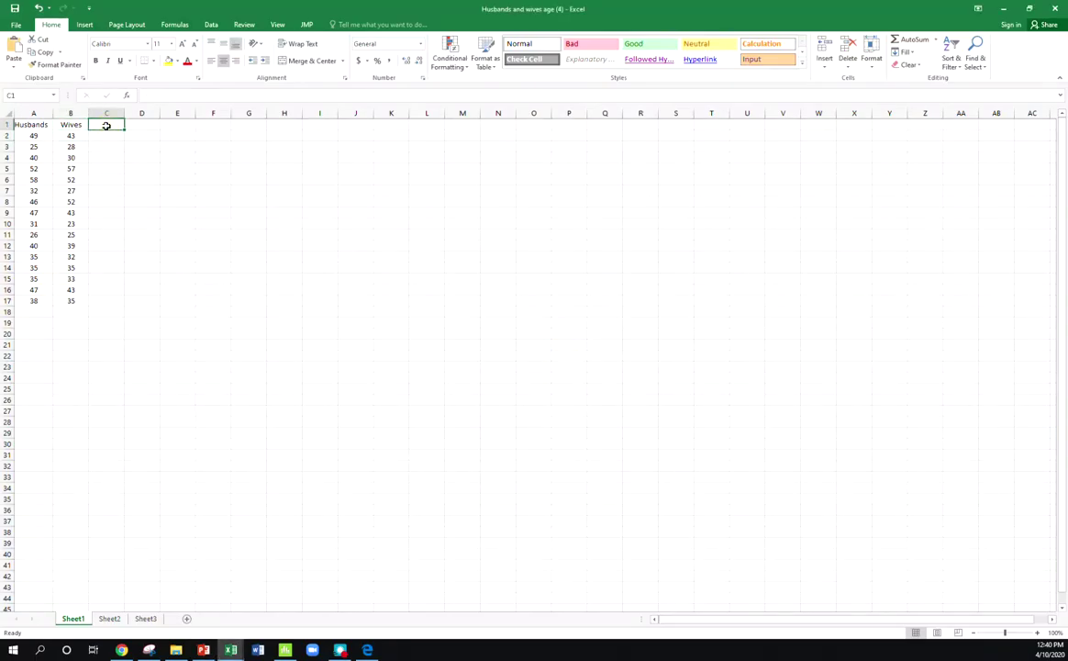
type("diff")
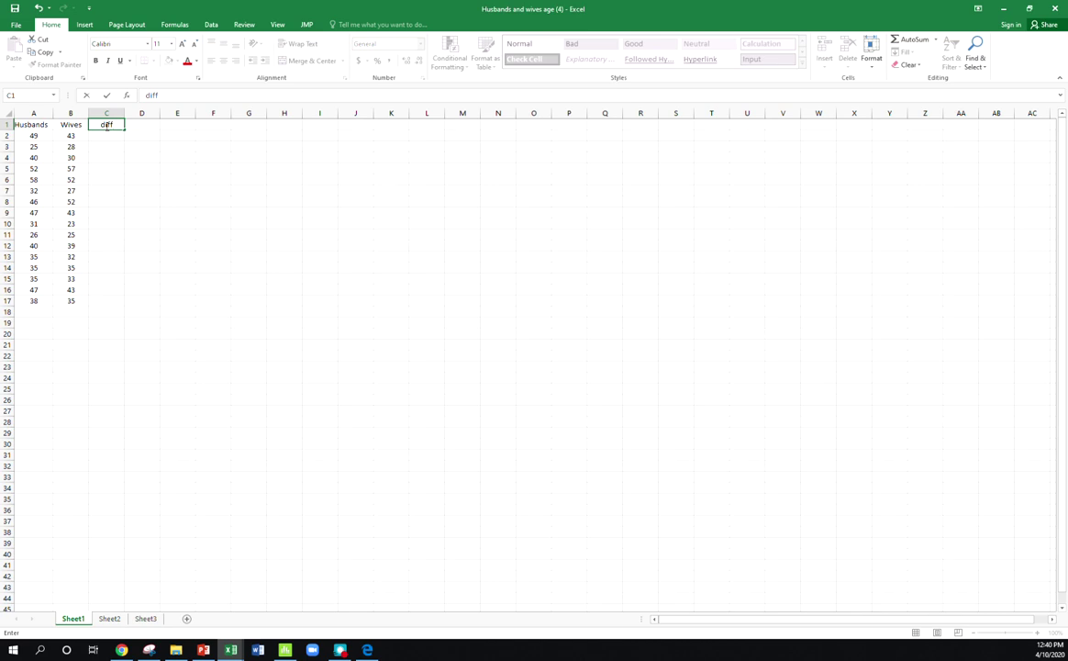
key("Return")
type("=")
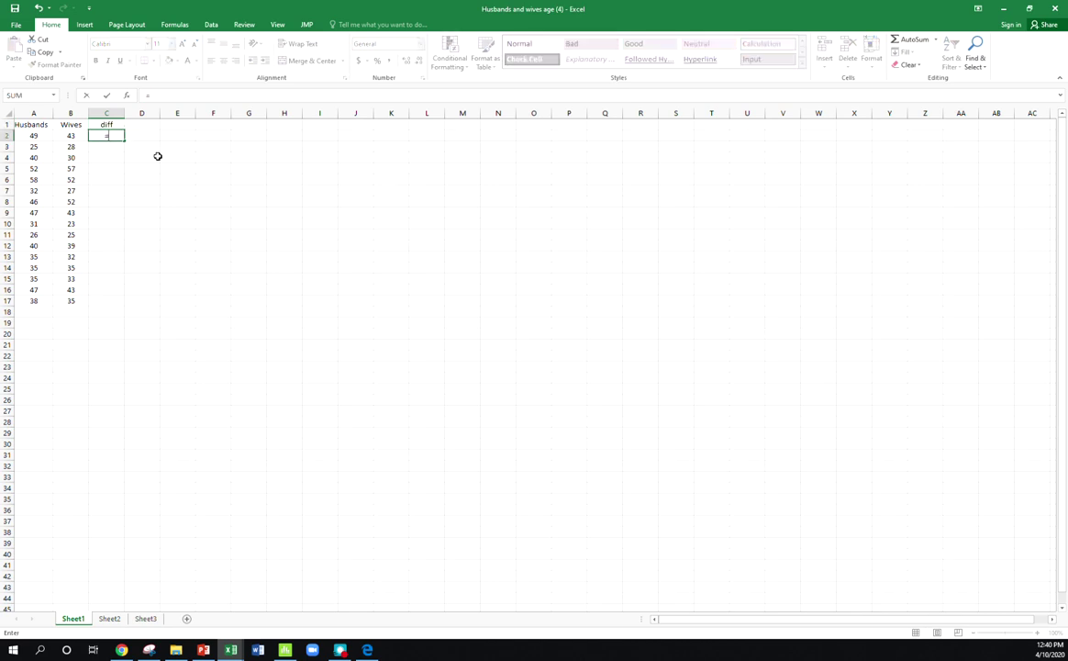
key("BackSpace")
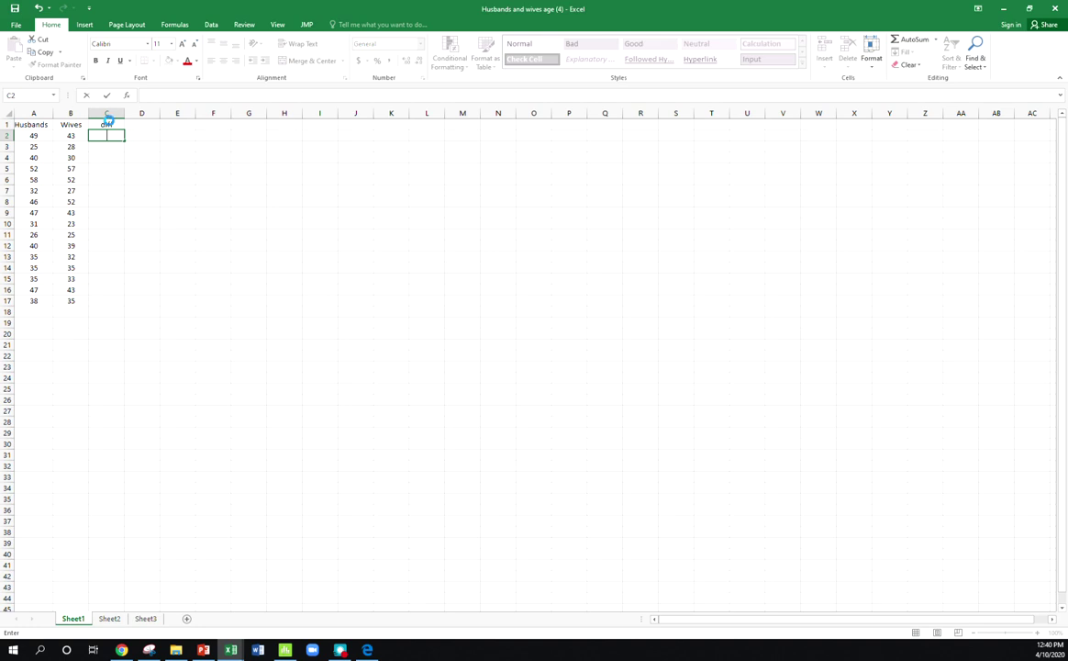
left_click(107, 123)
left_click(181, 95)
type("(")
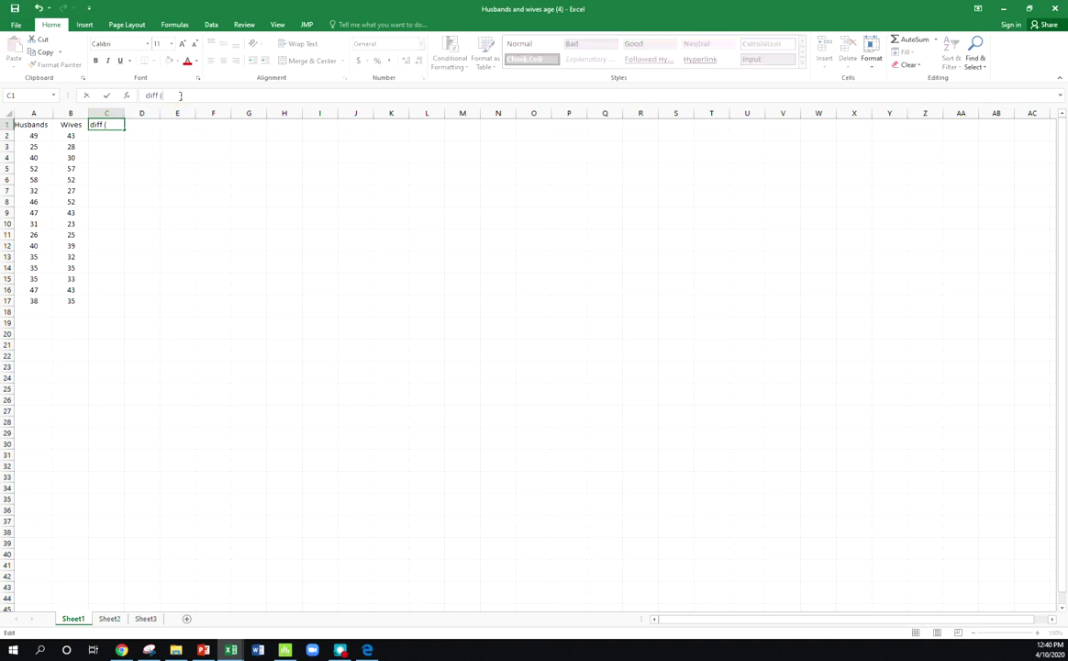
type("H-W)")
key("Return")
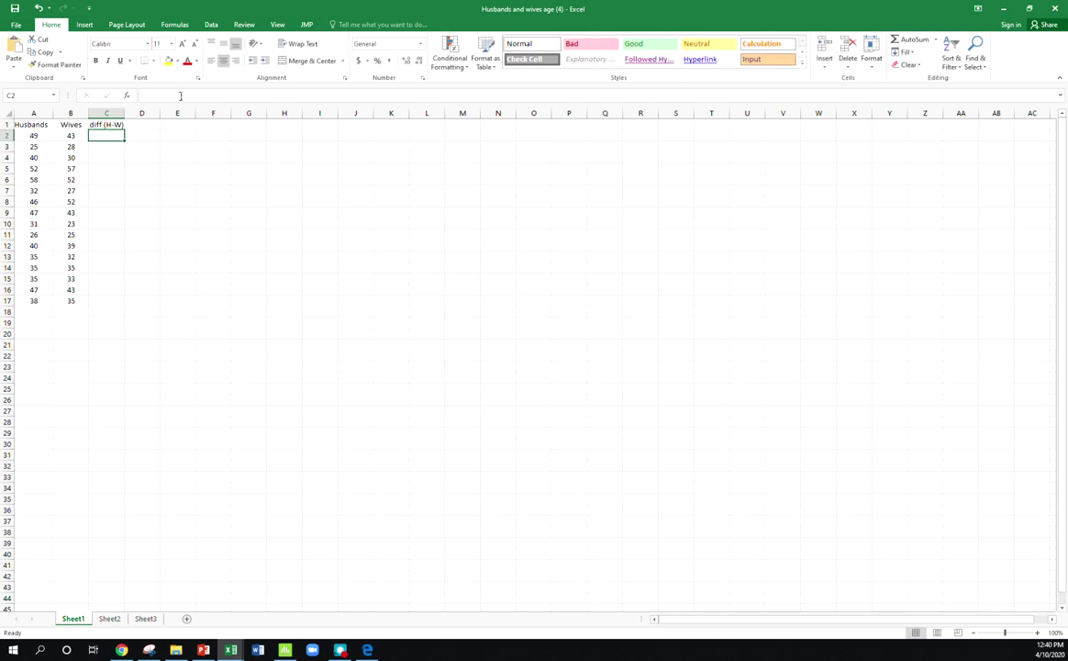
Enter the formula =A2-B2 in cell C2 to calculate the first couple's age difference.
type("=")
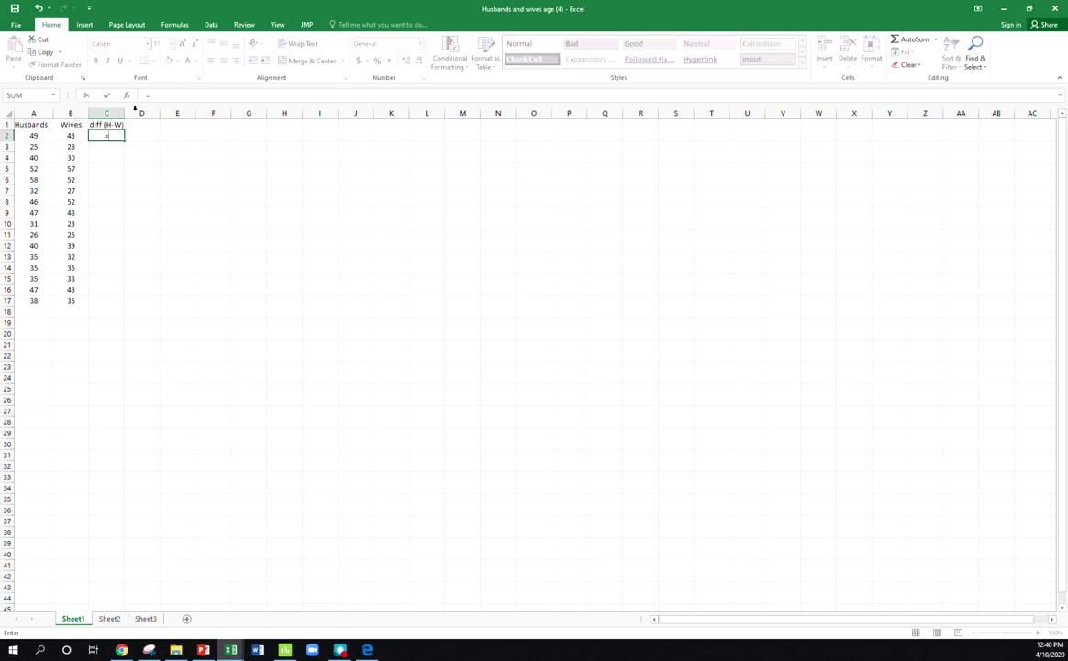
left_click(44, 135)
type("-")
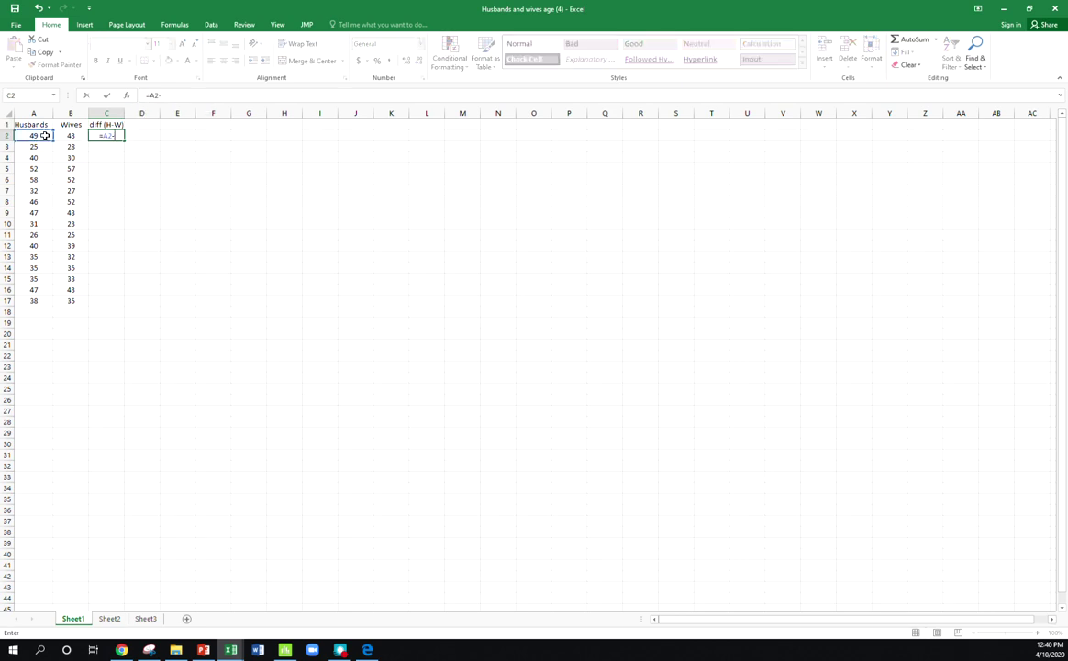
left_click(60, 136)
key("Return")
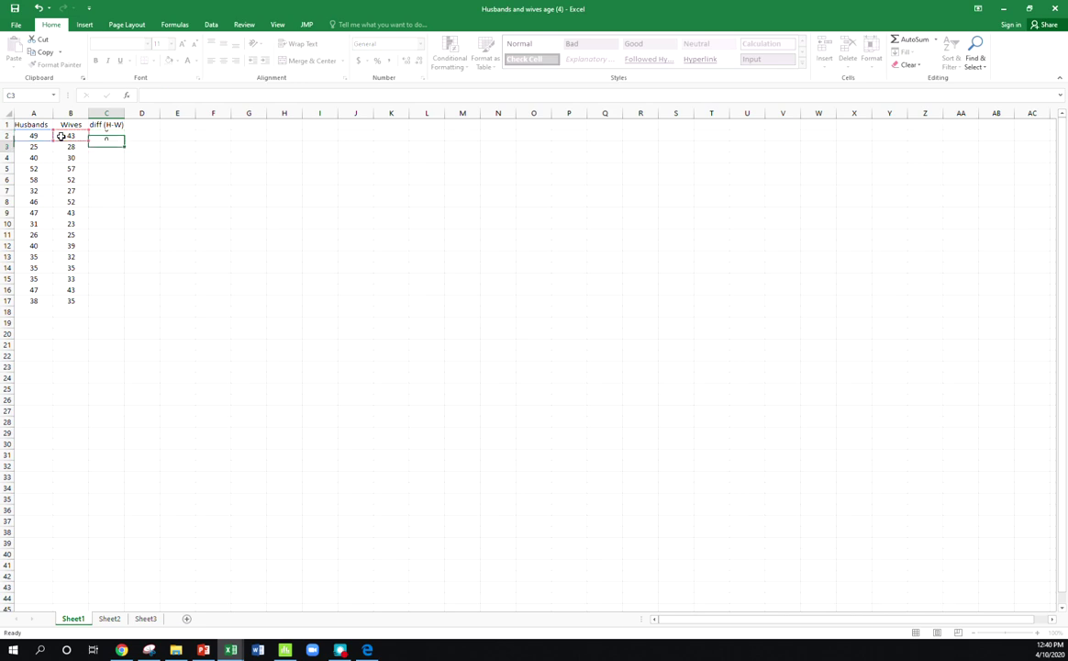
Fill the age difference formula from C2 down through C17 for all remaining couples.
left_click(112, 137)
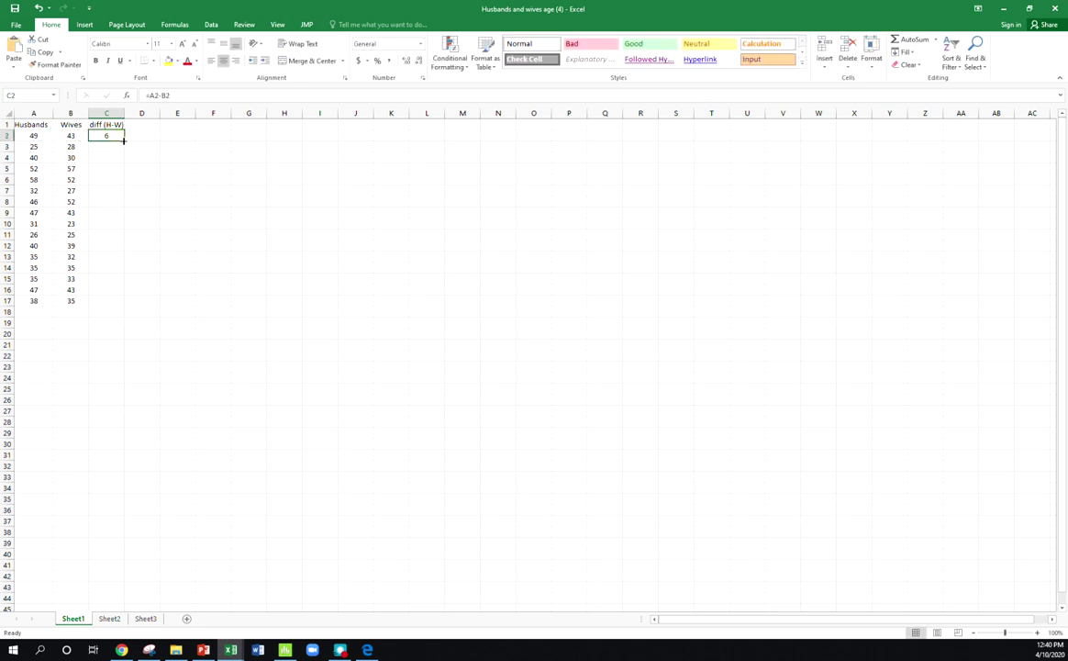
left_click_drag(123, 149, 124, 151)
left_click(57, 146)
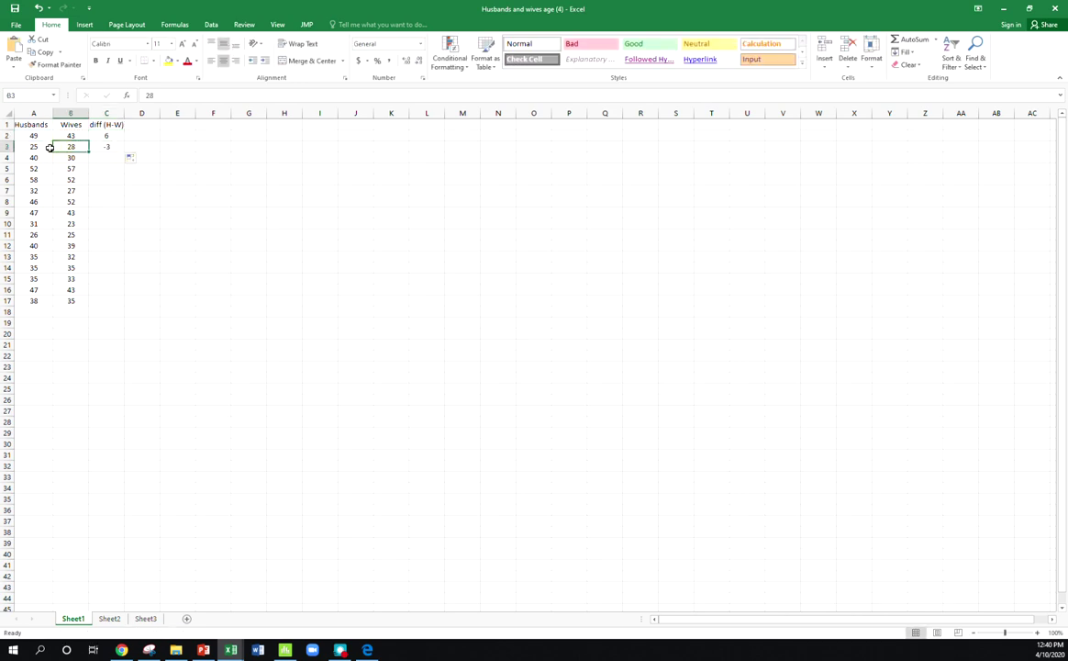
left_click(107, 145)
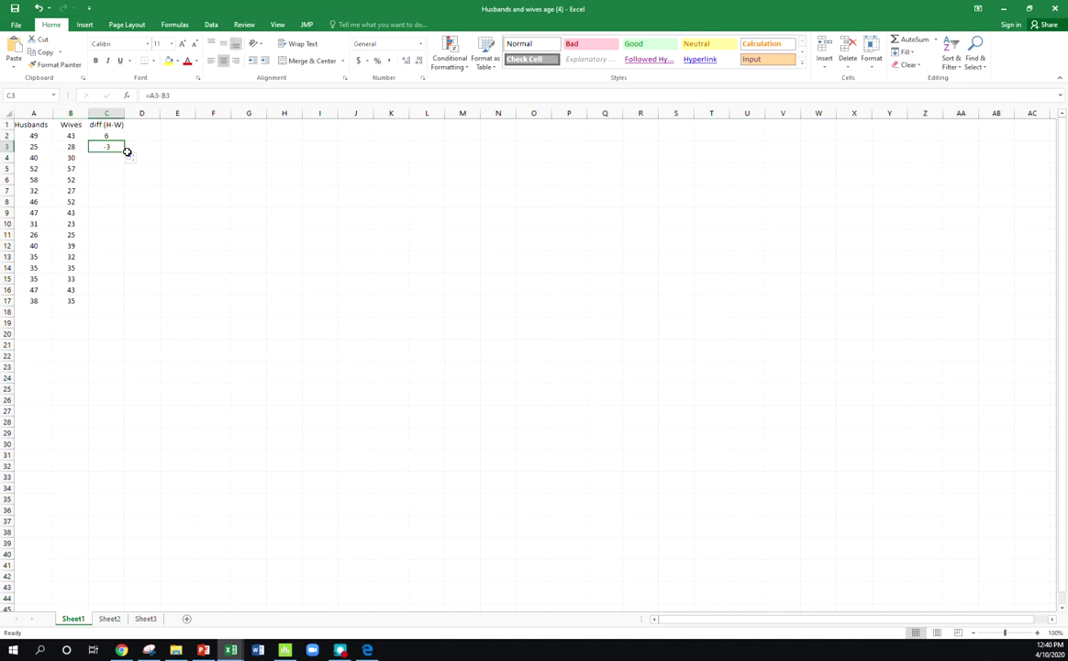
left_click_drag(125, 154, 120, 306)
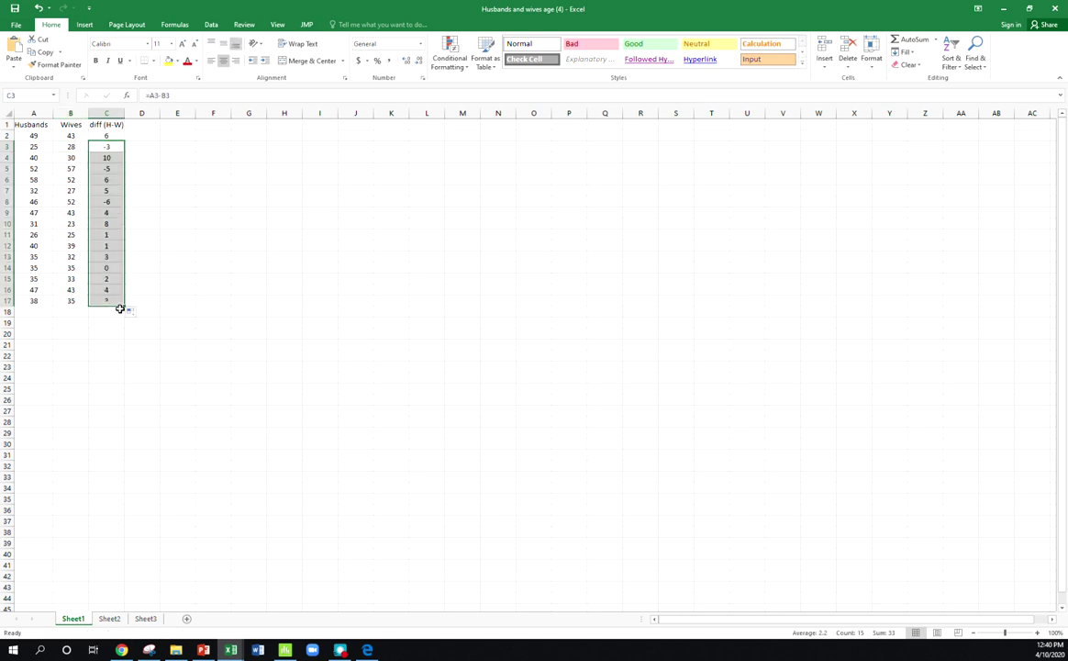
Calculate the mean of the differences in cell C18 with AVERAGE over C2:C17.
left_click(116, 313)
type("=averge")
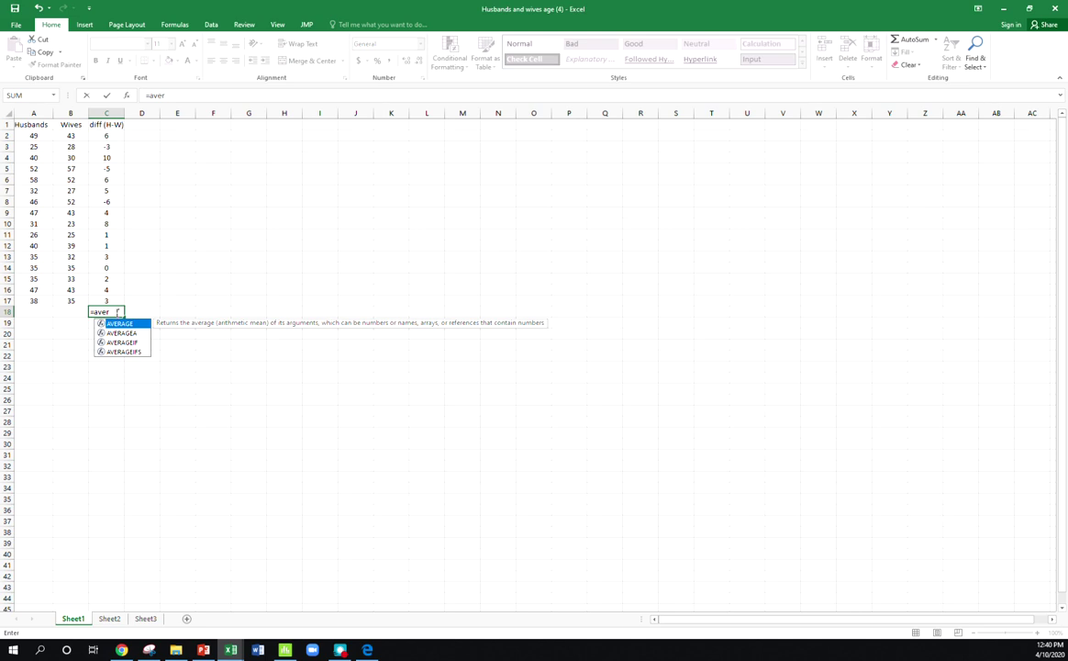
key("BackSpace")
key("BackSpace")
double_click(129, 324)
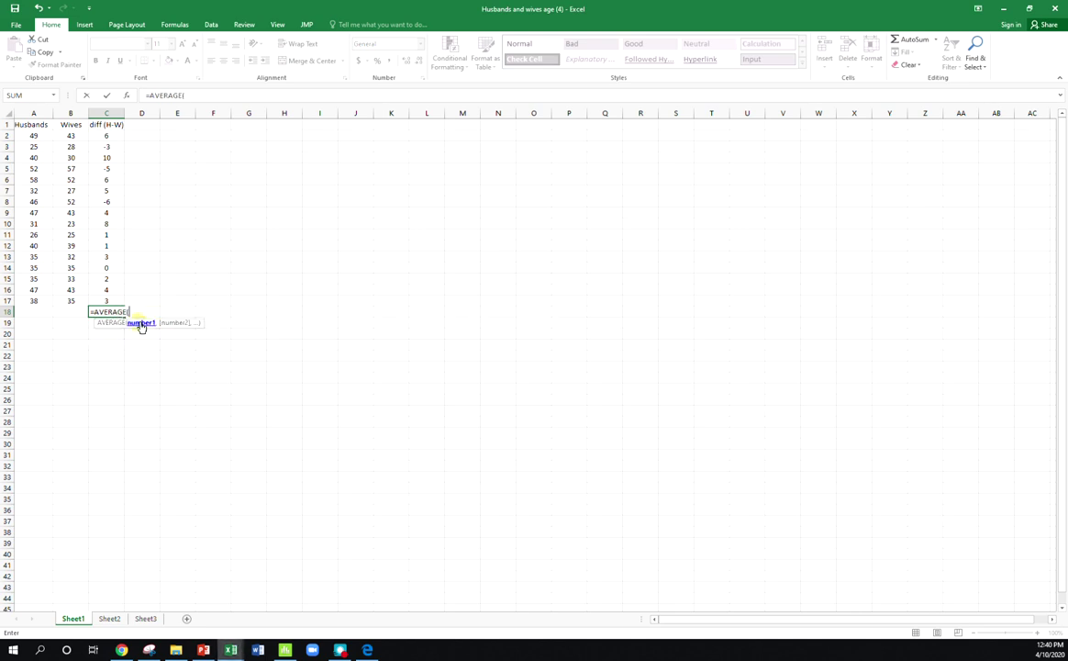
left_click(108, 136)
left_click_drag(109, 176, 98, 300)
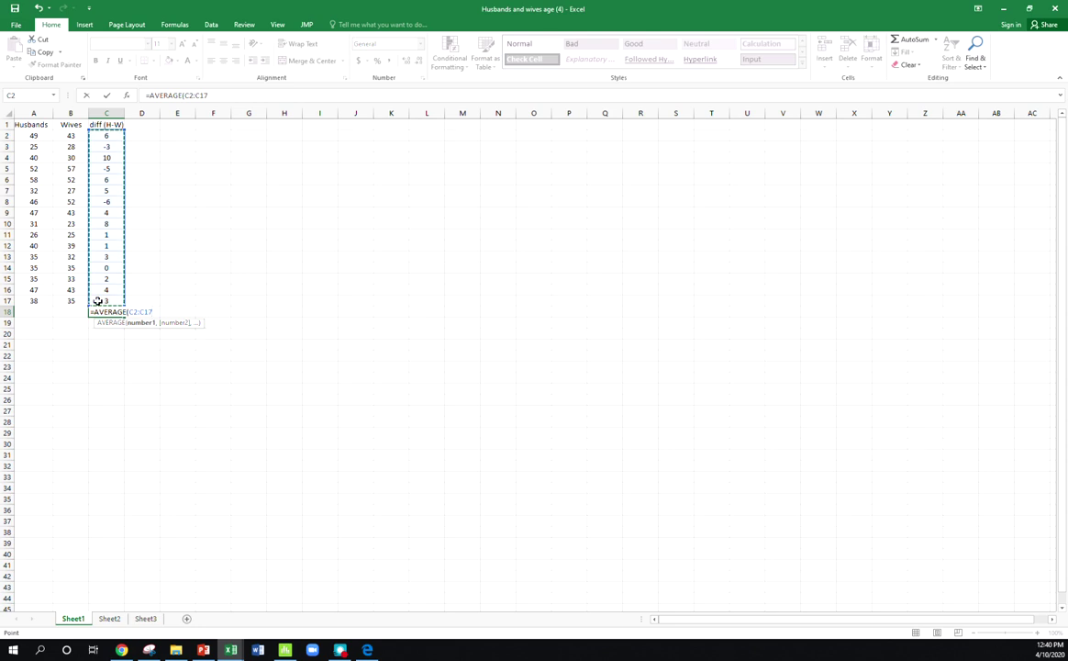
key("Return")
Calculate the sample standard deviation of the differences in cell C19 with STDEV.S over C2:C17.
type("=")
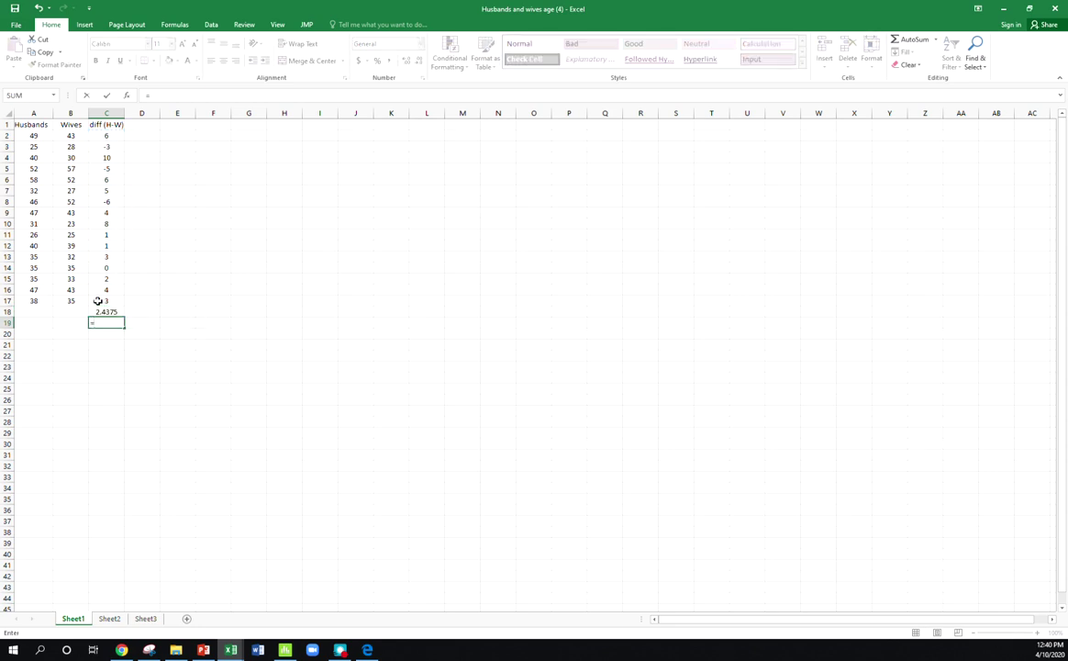
type("std")
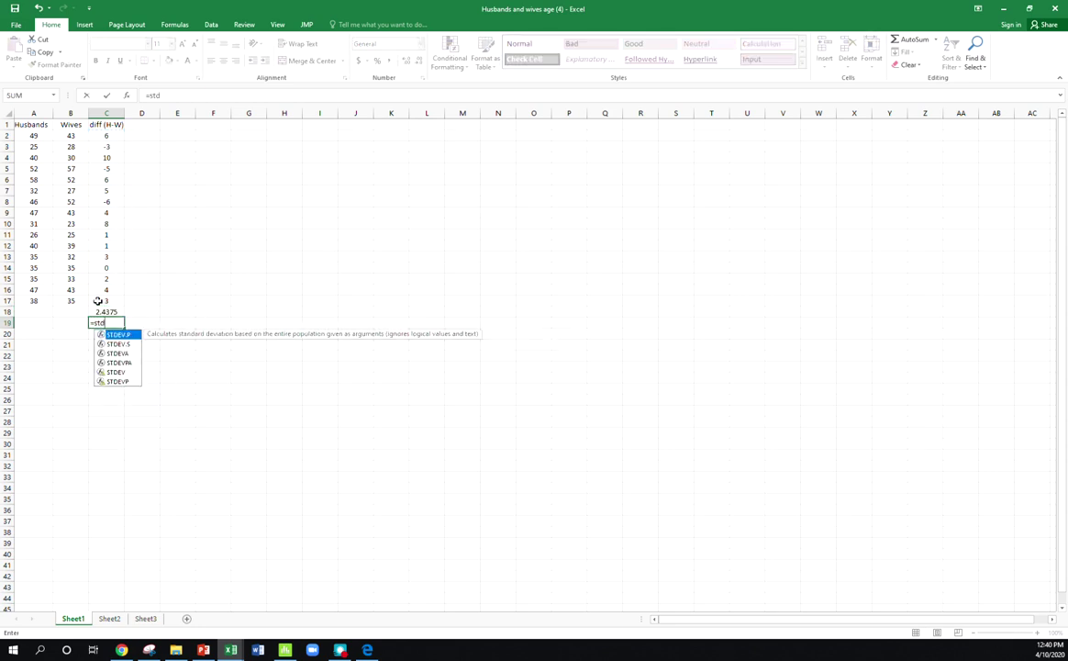
double_click(117, 345)
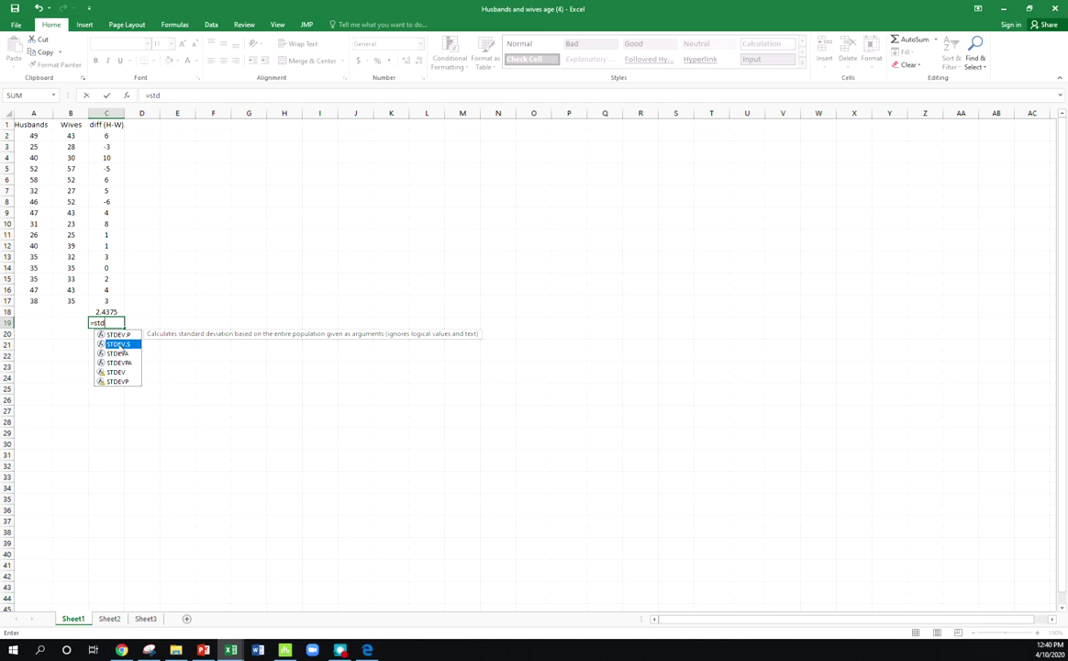
left_click_drag(94, 134, 110, 301)
key("Return")
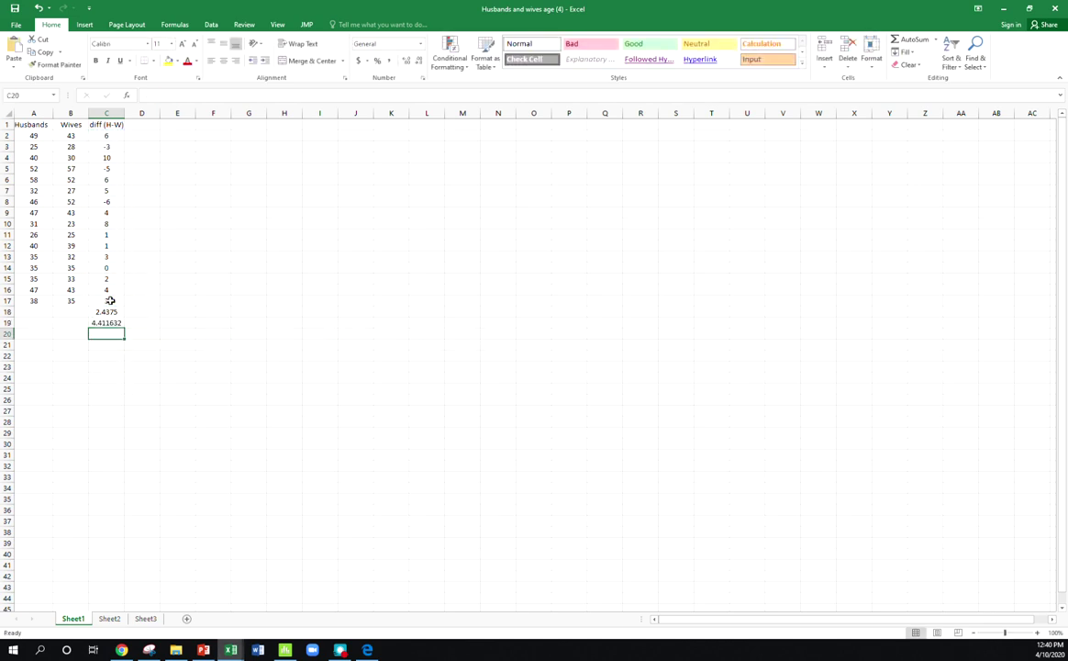
Enter the sample size 16 in cell C20 beneath the standard deviation.
key("Up")
key("Up")
key("Left")
key("Right")
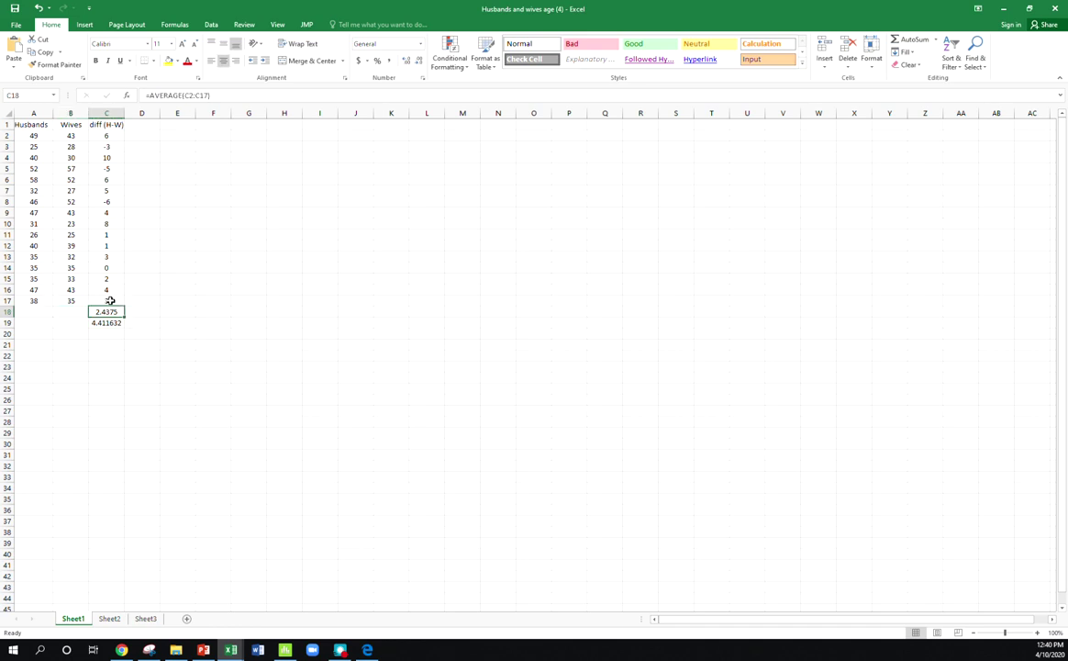
key("Right")
key("Down")
key("Down")
key("Left")
type("16")
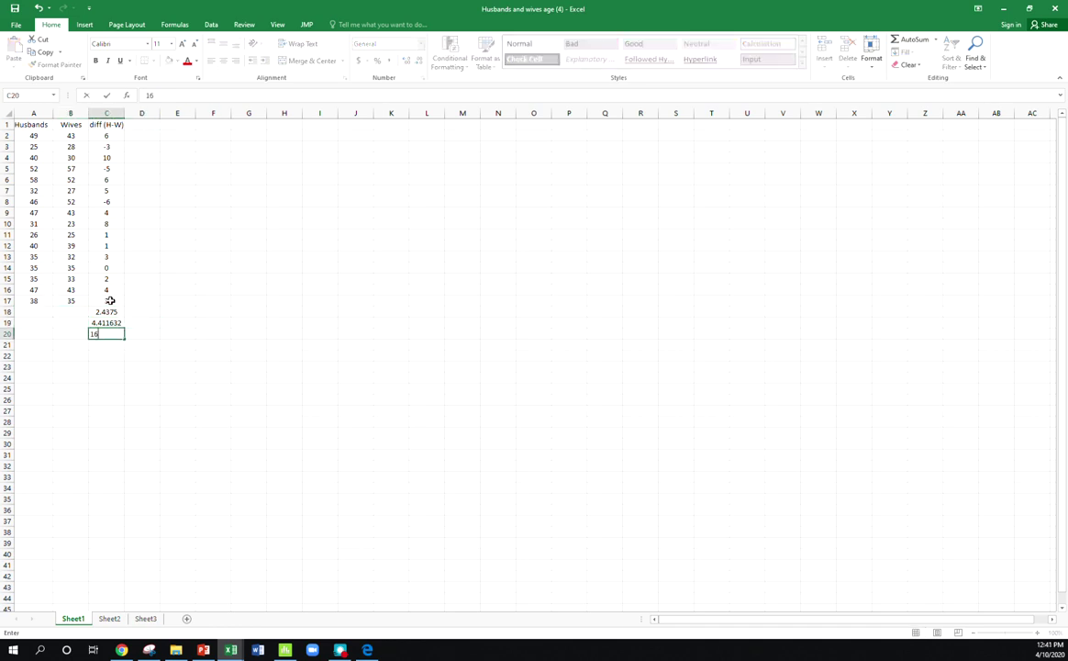
key("Return")
Label the mean of the differences as "xbar_d" in cell B18.
key("Up")
key("Up")
key("Up")
key("Left")
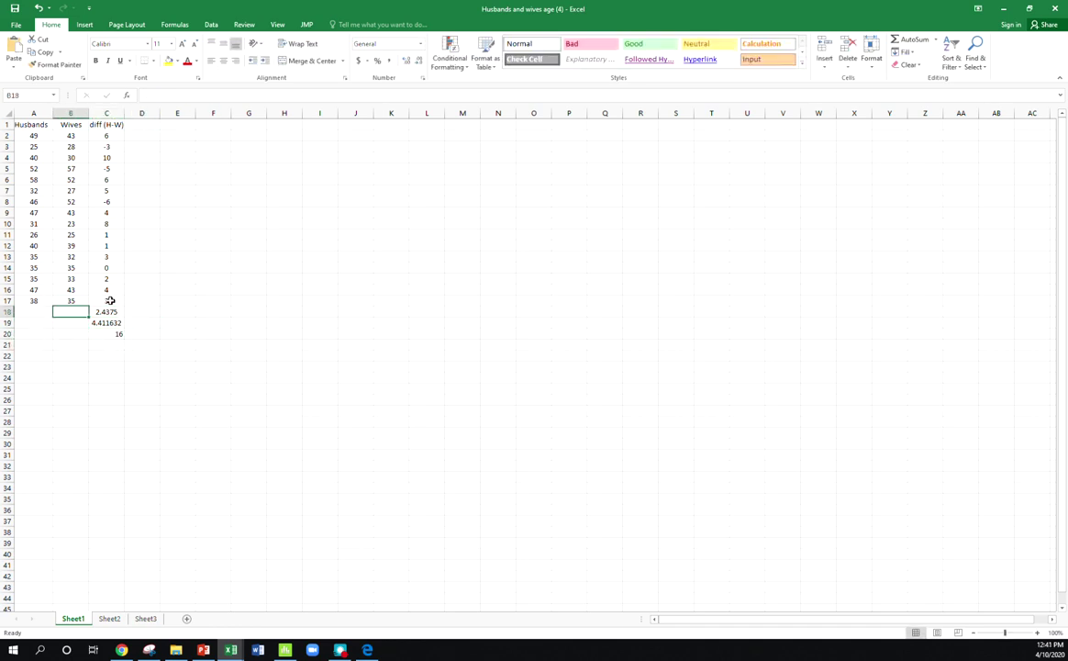
type("bbar_d")
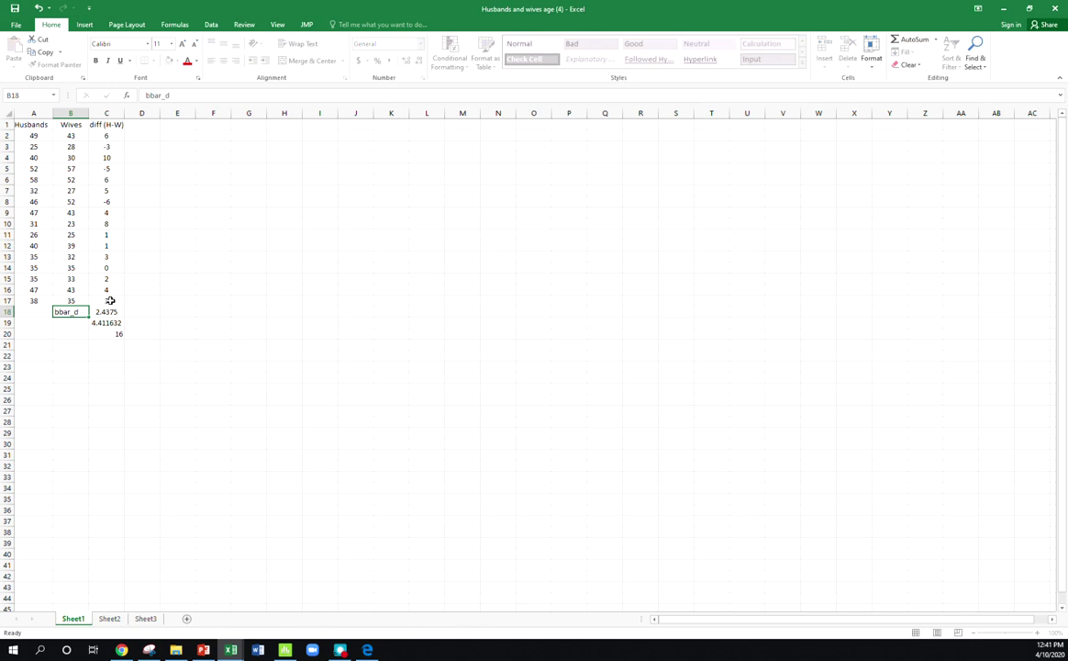
key("Return")
key("Right")
key("Up")
key("Left")
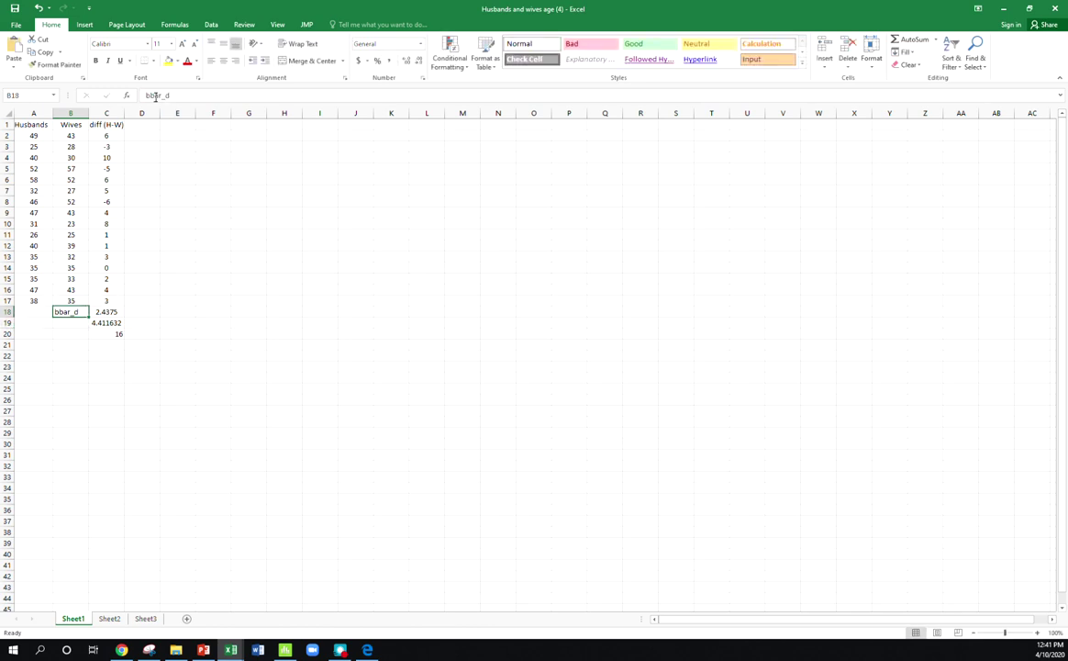
left_click(152, 95)
key("BackSpace")
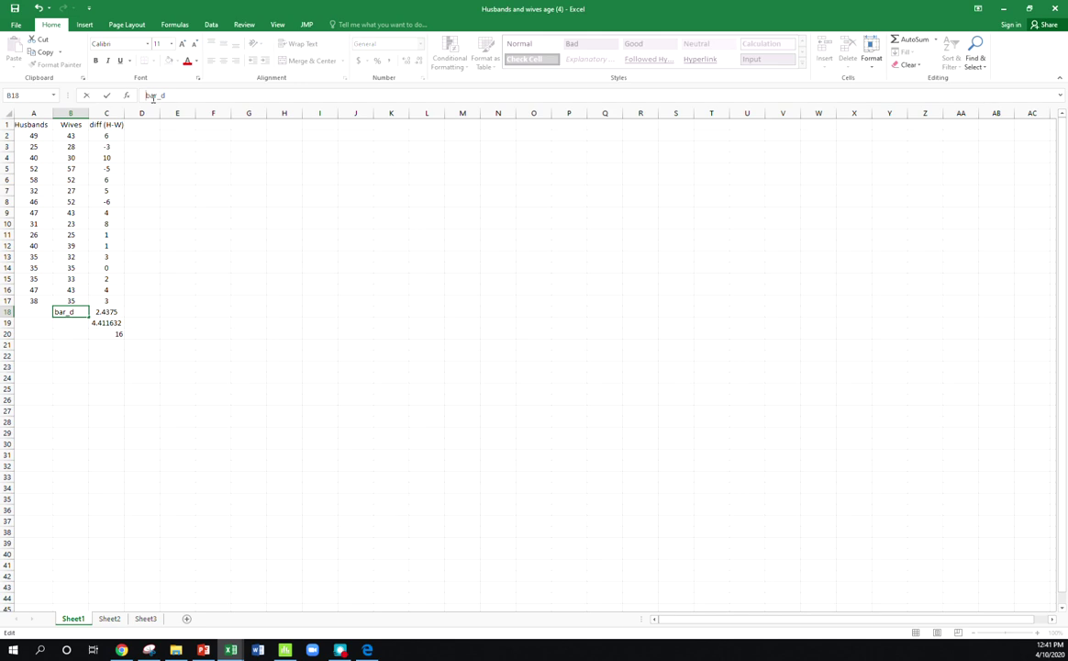
type("x")
key("Return")
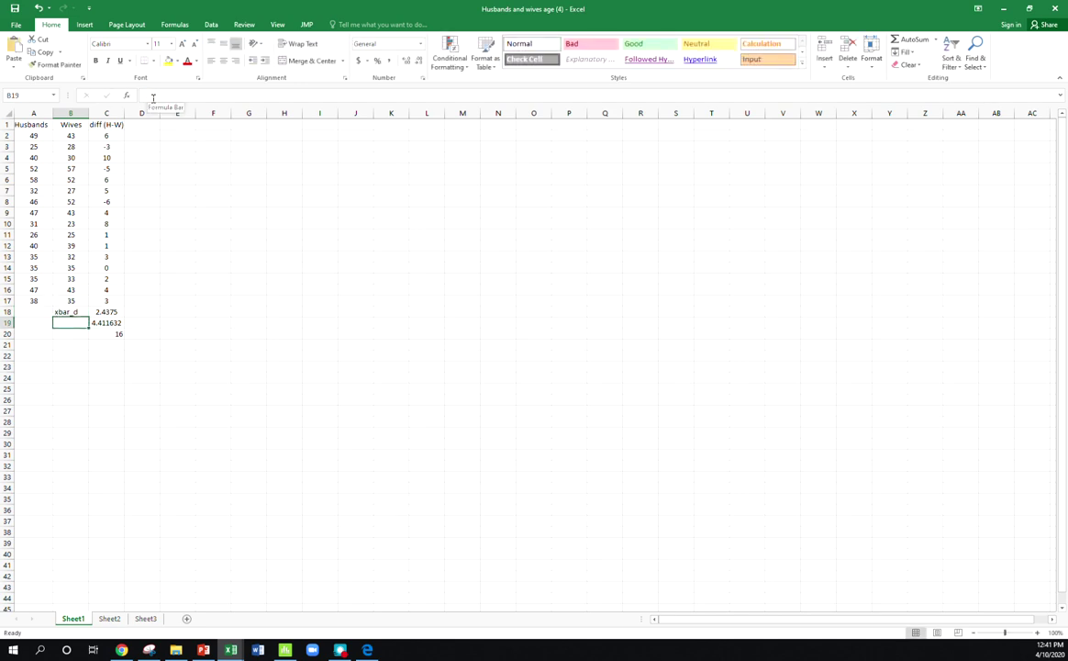
Label the standard deviation "sd" in cell B19 and the sample size "nd" in cell B20.
type("sd")
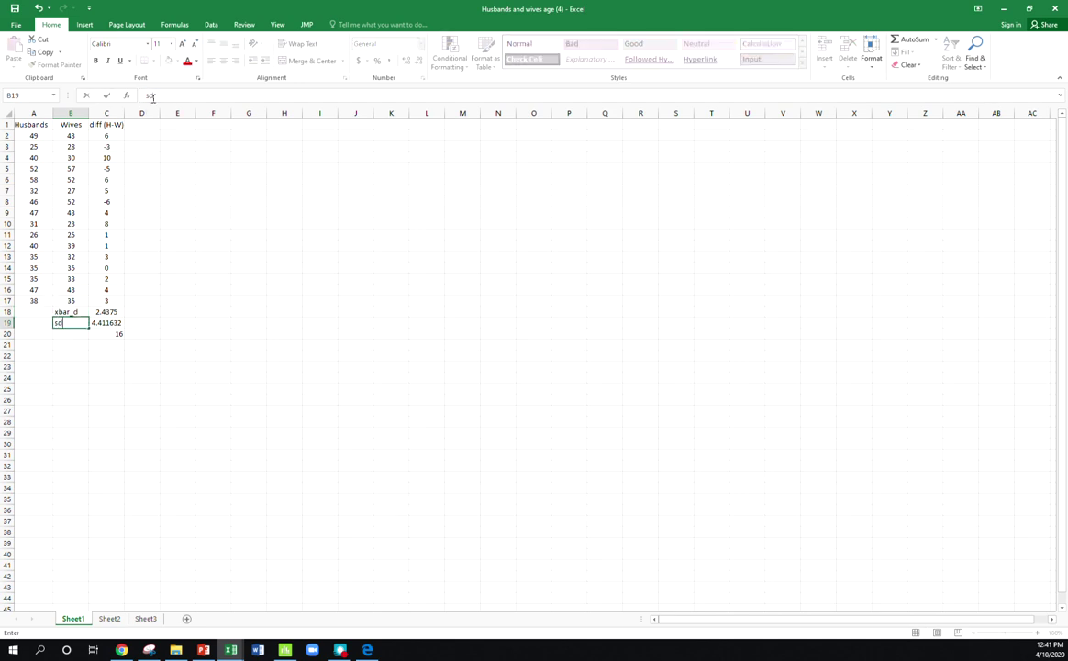
key("Return")
type("nd")
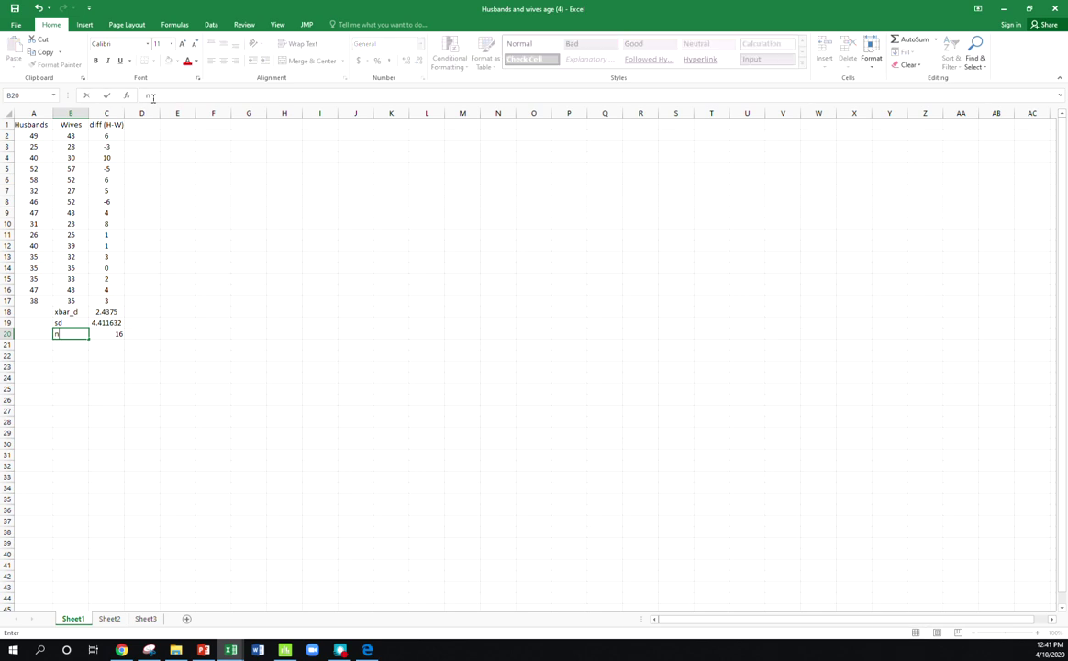
key("Return")
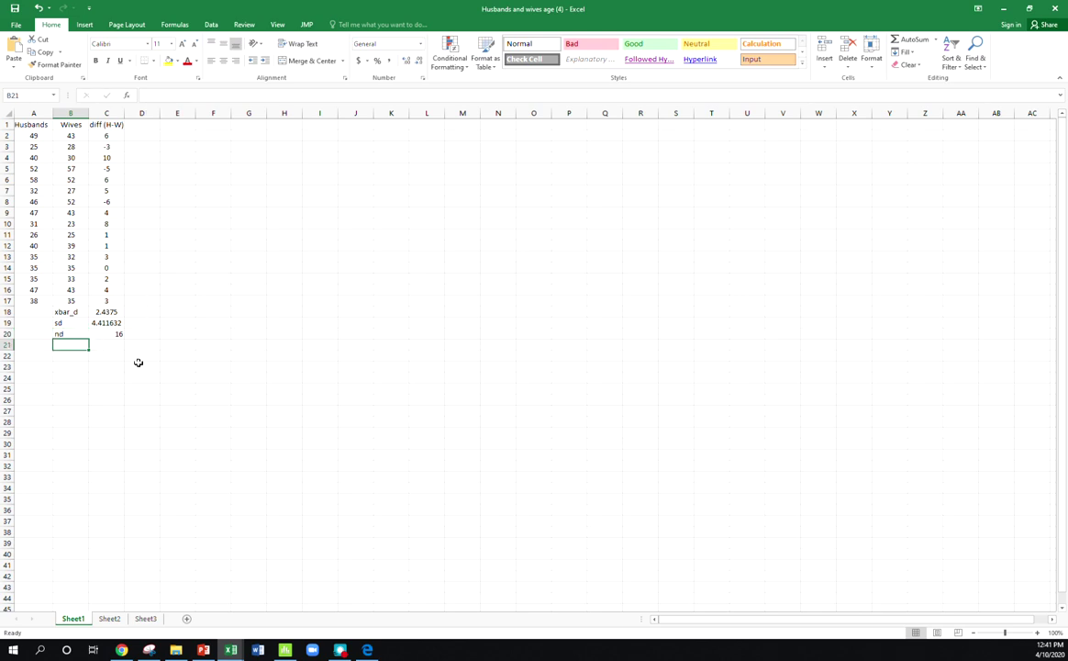
left_click(138, 334)
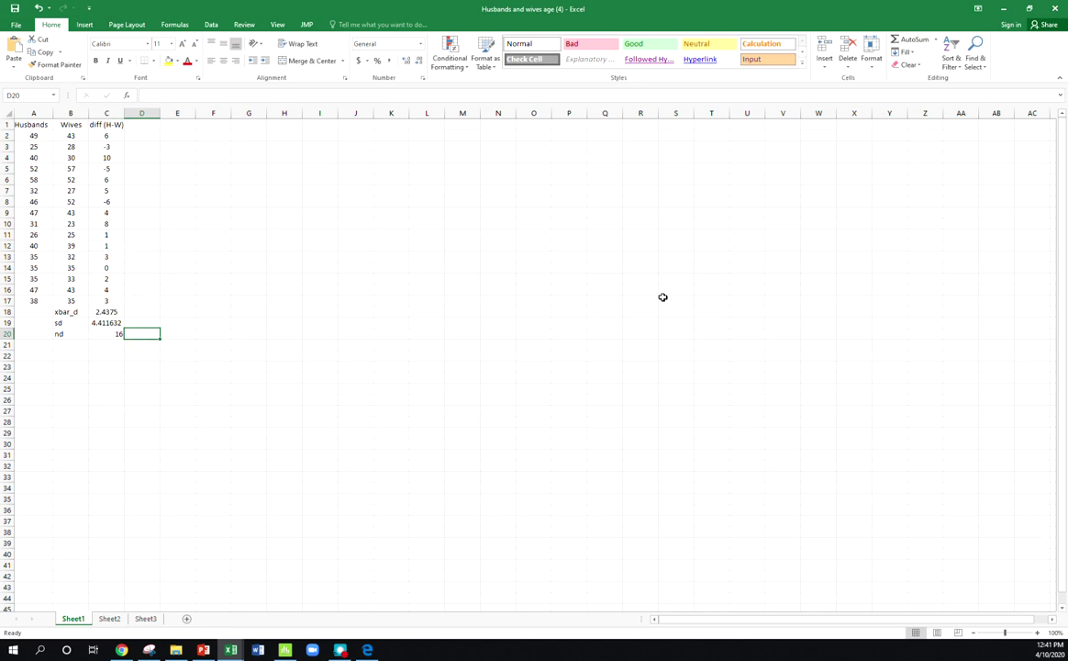
Switch to the PowerPoint slideshow and review the test statistic calculation on the Solution slide.
left_click(205, 353)
left_click(154, 336)
key("alt+Tab")
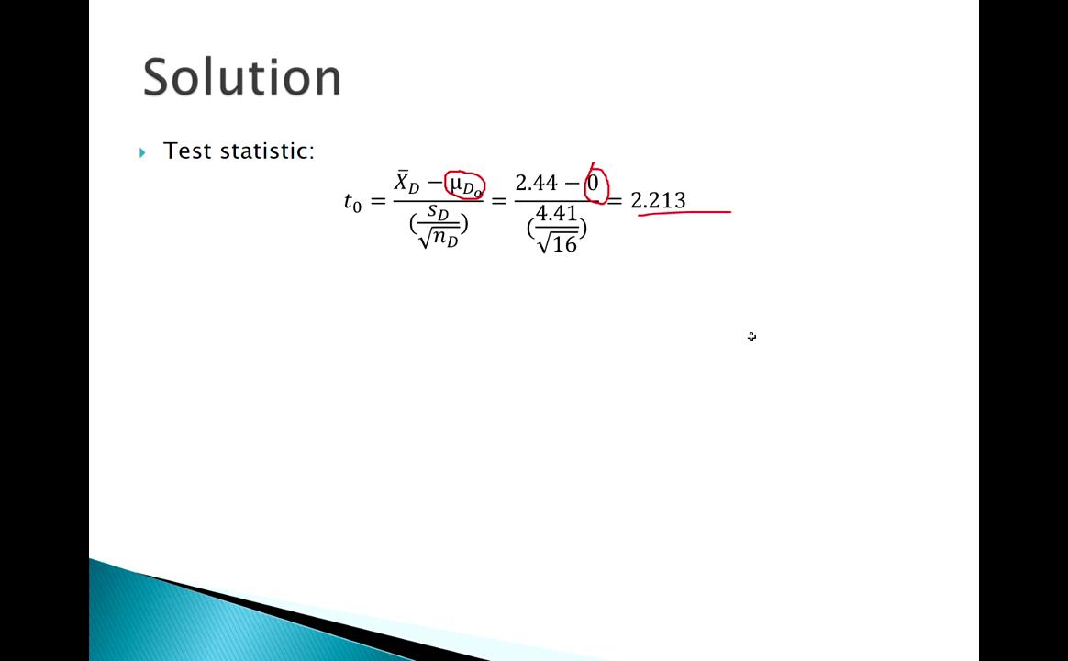
left_click_drag(699, 99, 717, 117)
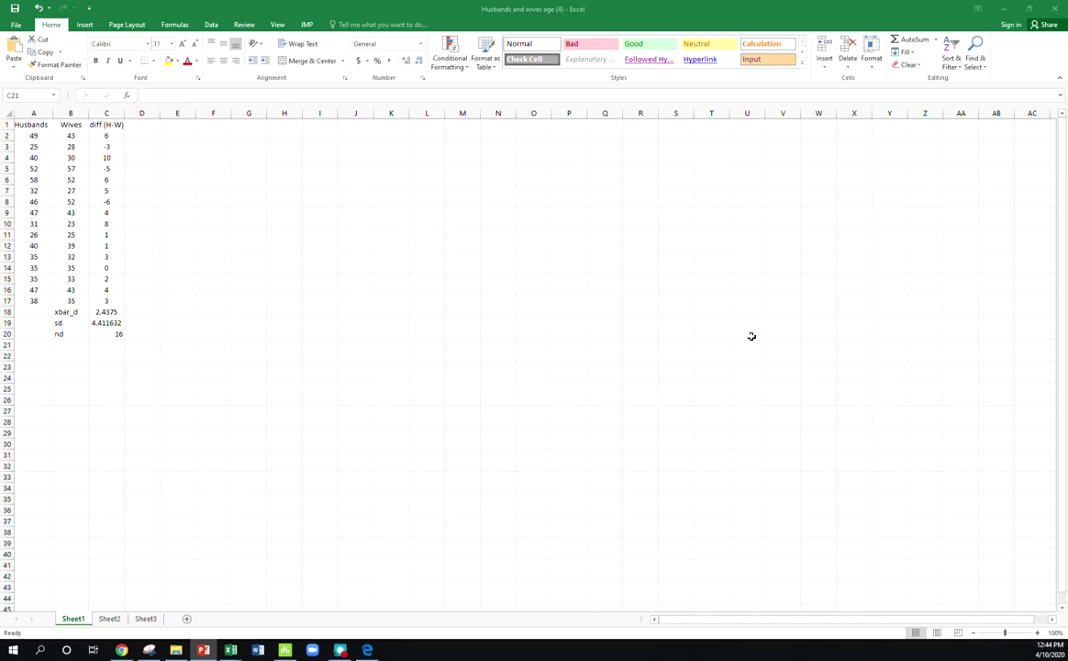
Switch to the t-table PDF in Edge and examine the critical values in the row for 15 degrees of freedom.
key("alt+Tab")
scroll(713, 362, "up", 1)
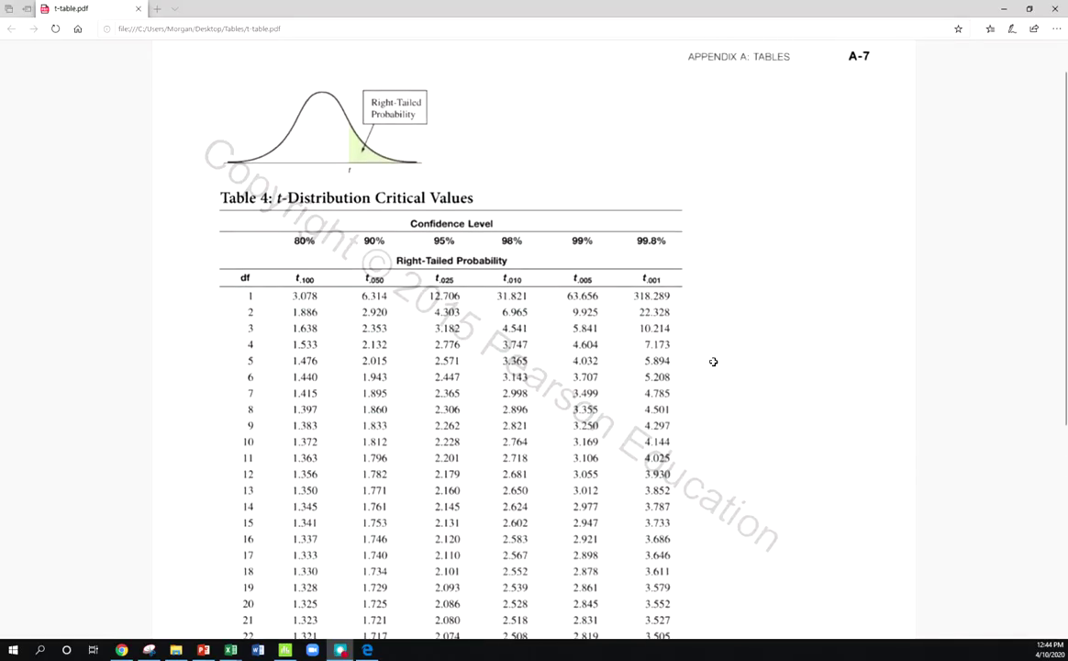
scroll(714, 361, "down", 1)
scroll(713, 362, "down", 1)
scroll(741, 372, "down", 1)
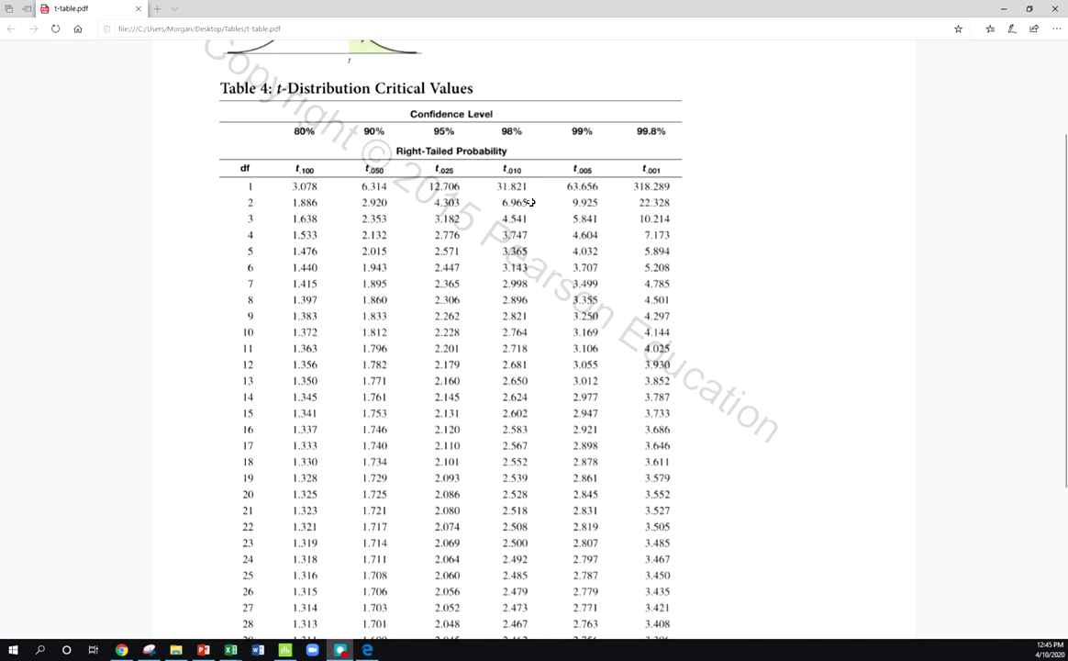
scroll(540, 210, "up", 1)
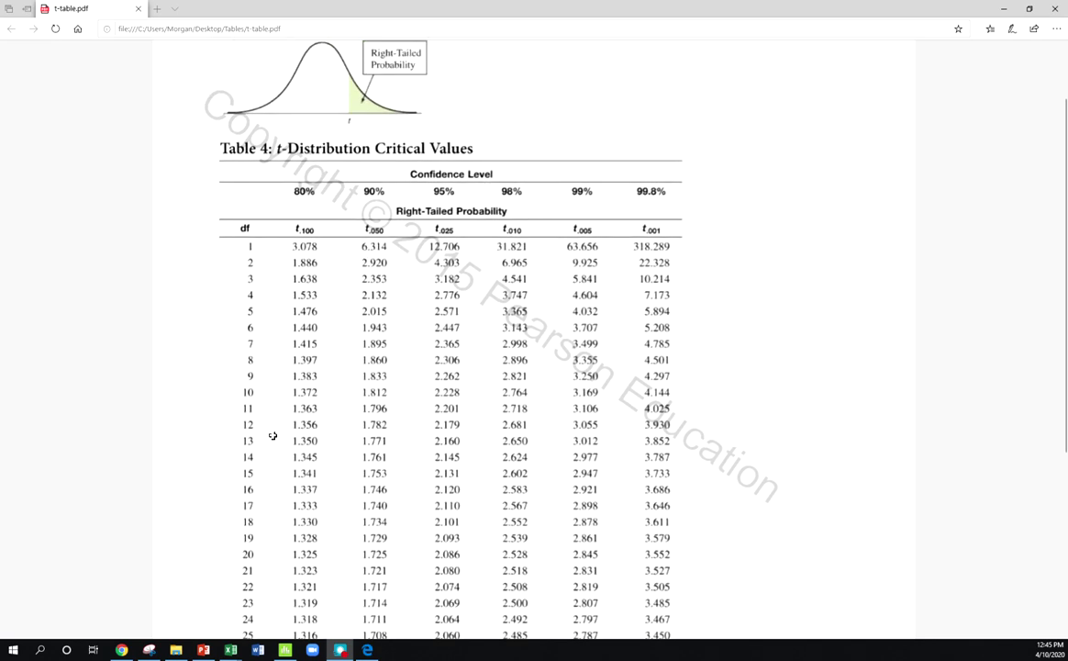
left_click(250, 476)
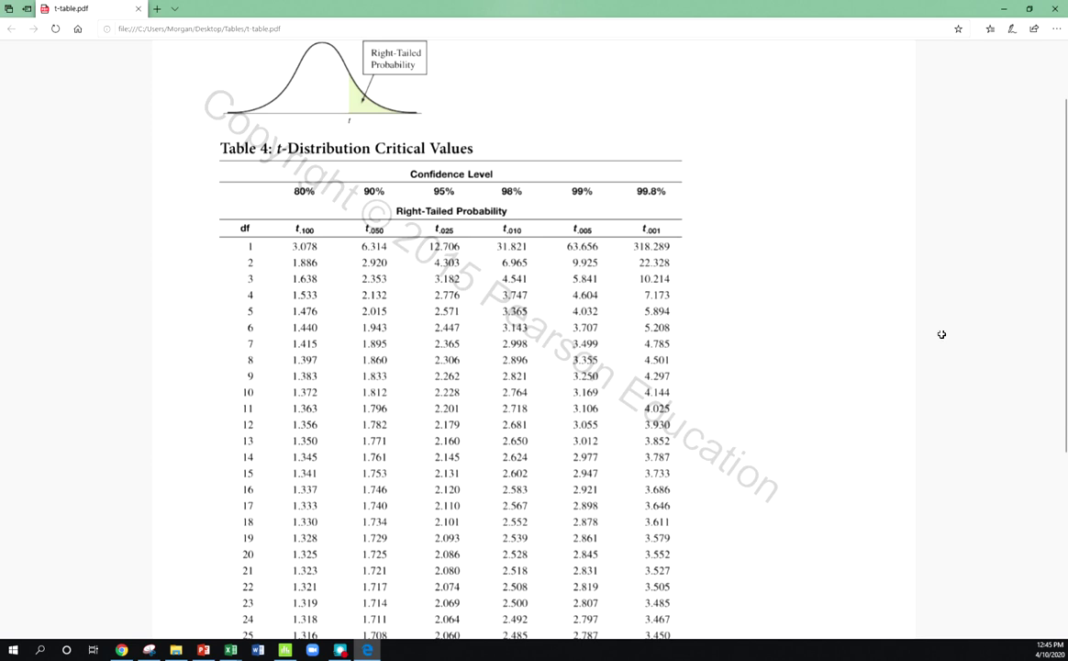
Back in the Excel workbook, label cell B21 "TS" and enter the test statistic 2.213 in cell C21.
key("alt+Tab")
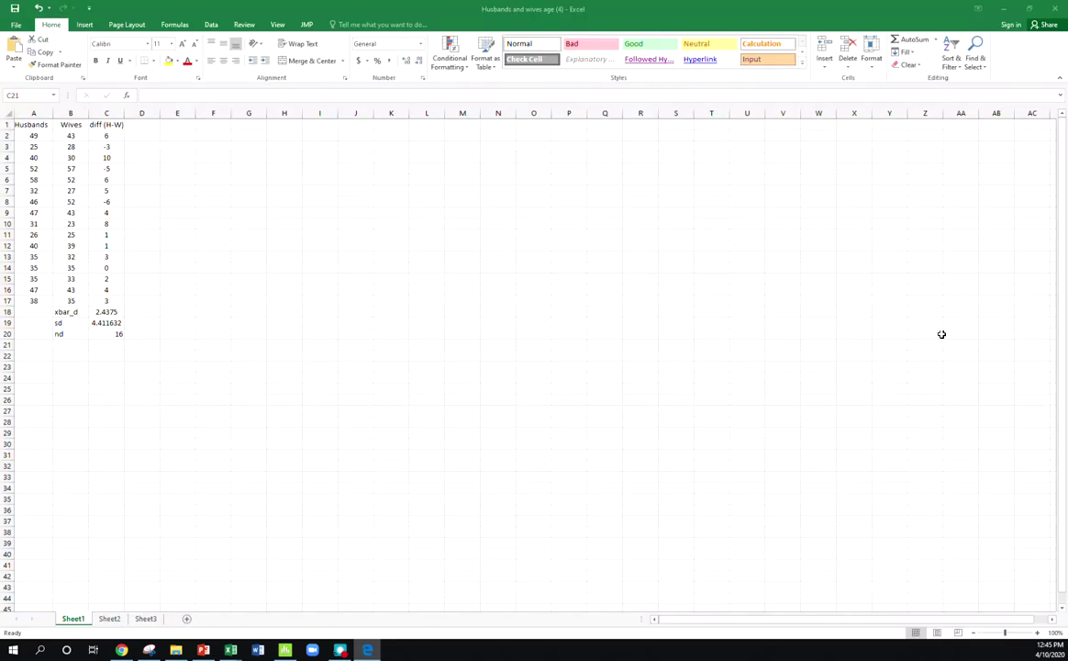
left_click(86, 345)
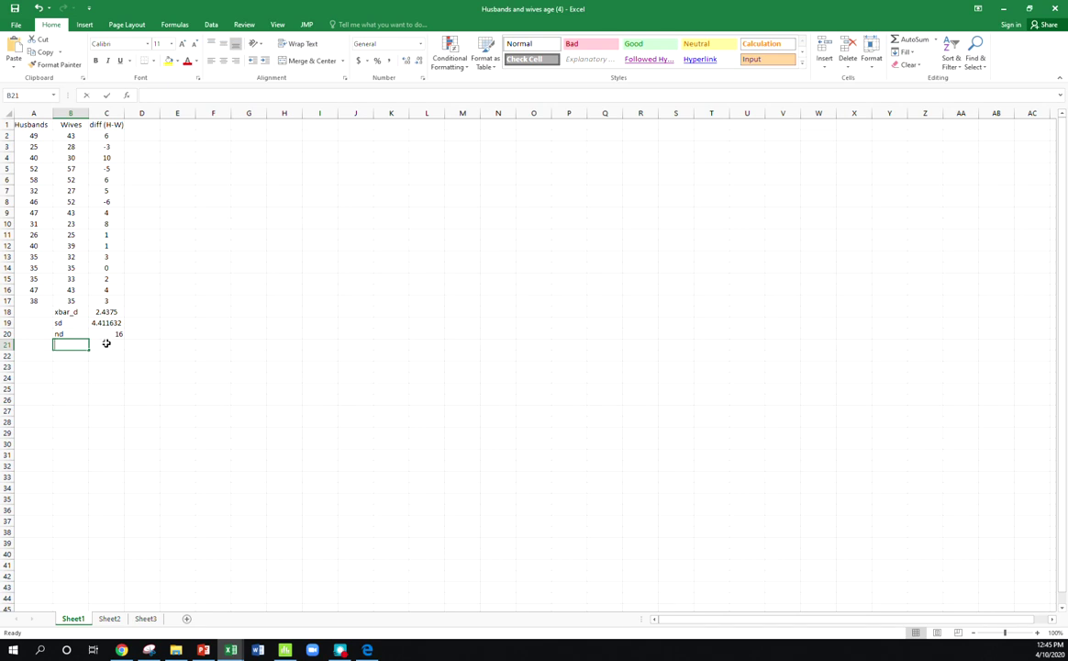
type("TS")
left_click(106, 344)
type("2.")
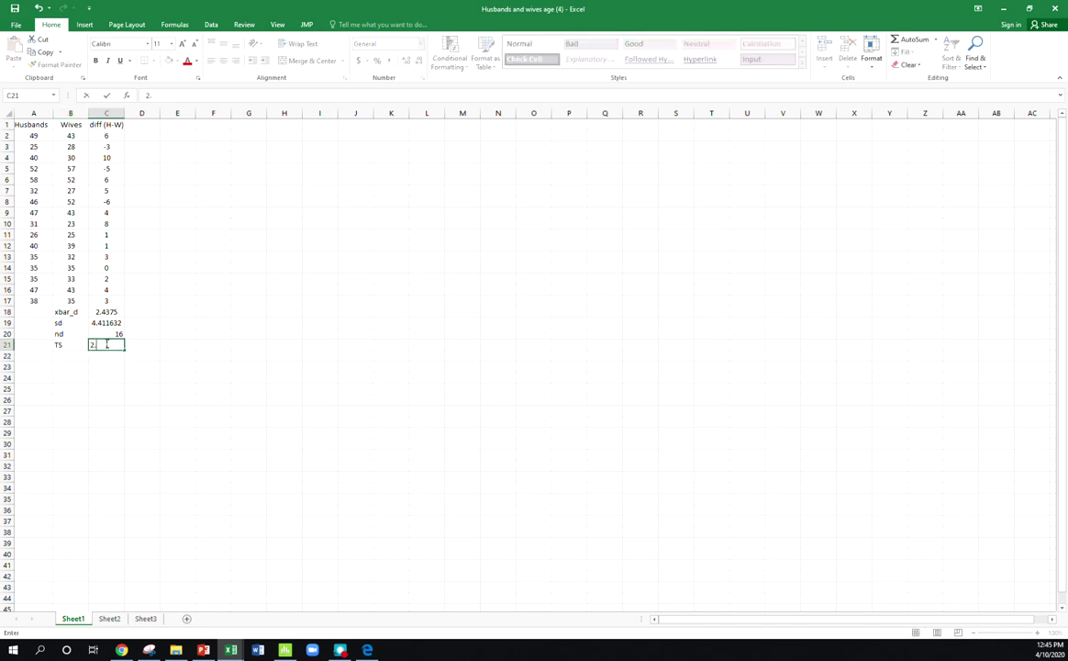
type("213")
key("Return")
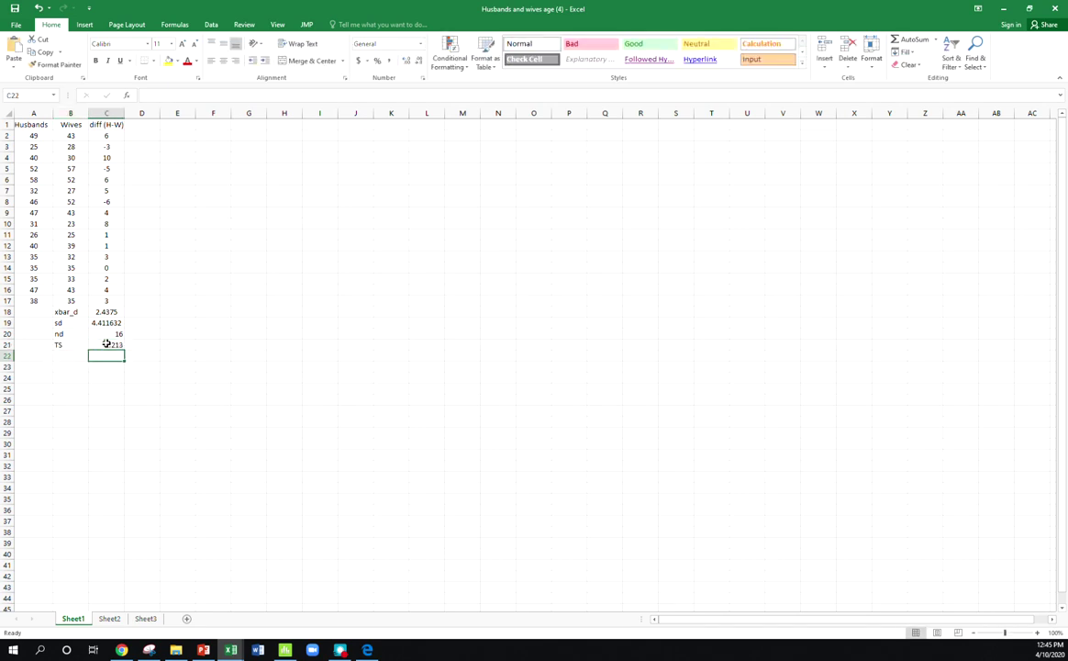
Calculate the right-tailed p-value in cell C22 with T.DIST.RT, using the test statistic in C21 and 15 degrees of freedom.
type("=")
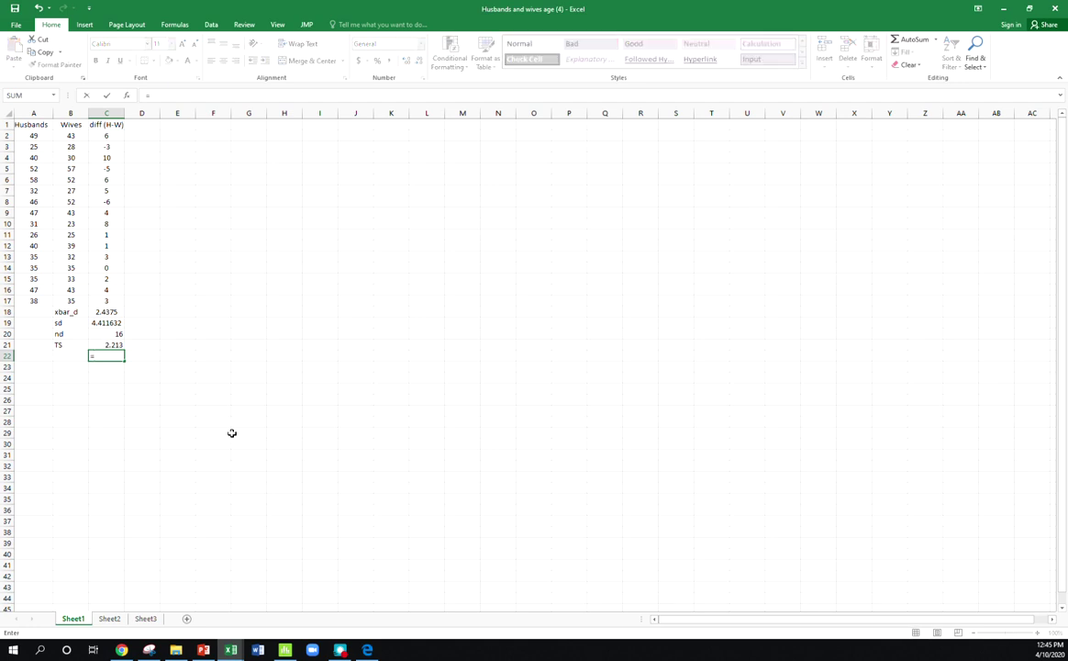
type("t.")
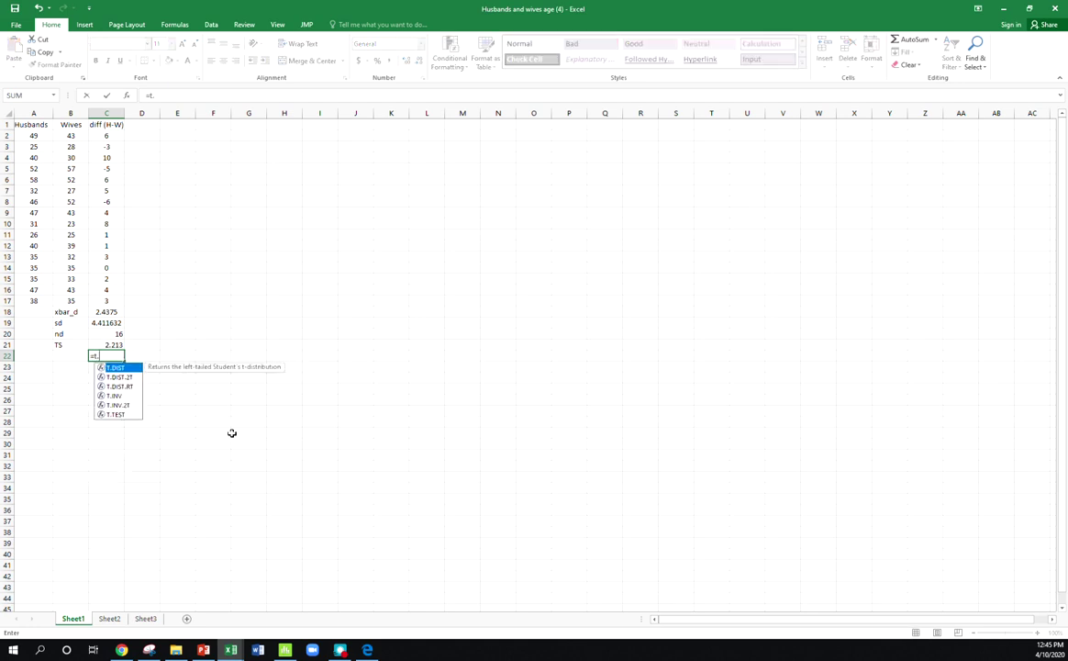
left_click(122, 386)
double_click(121, 386)
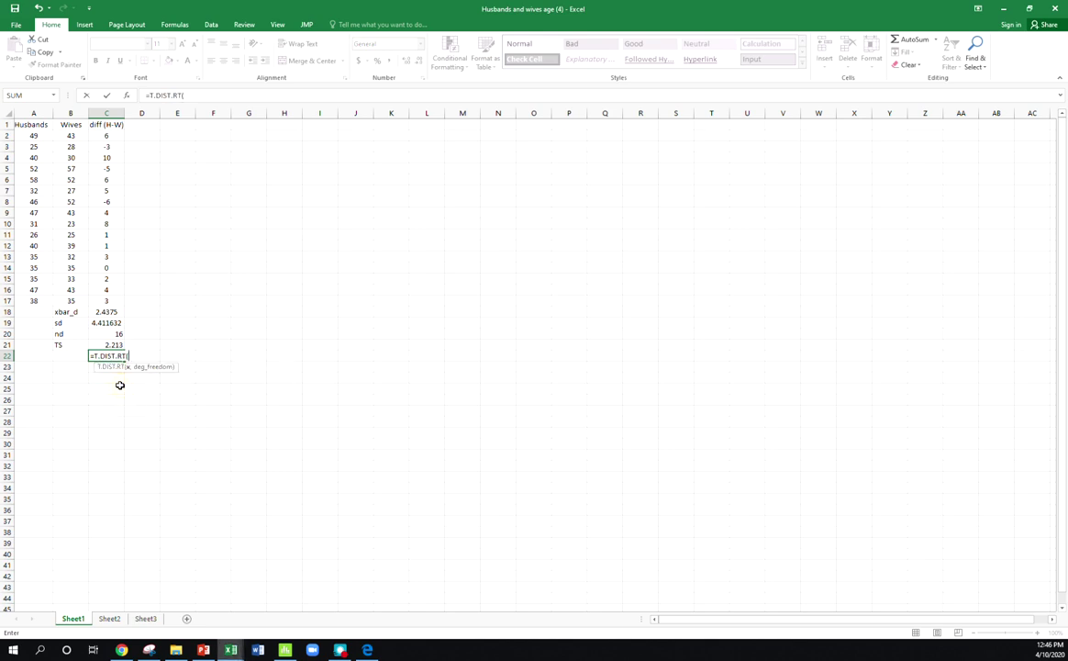
left_click(103, 344)
type(",")
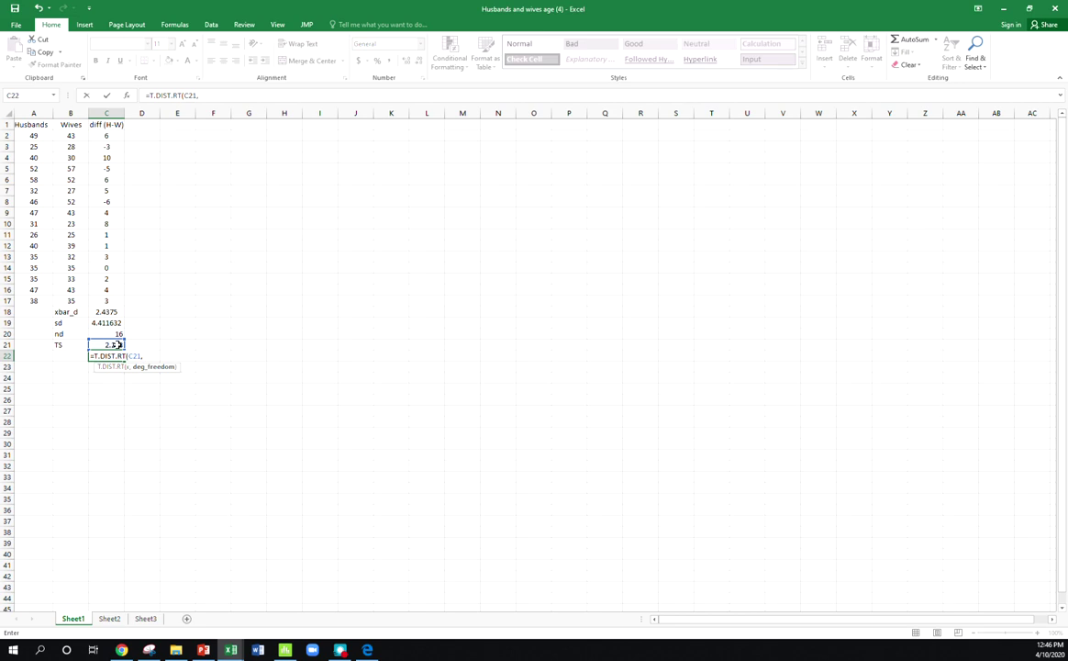
type("15")
key("Return")
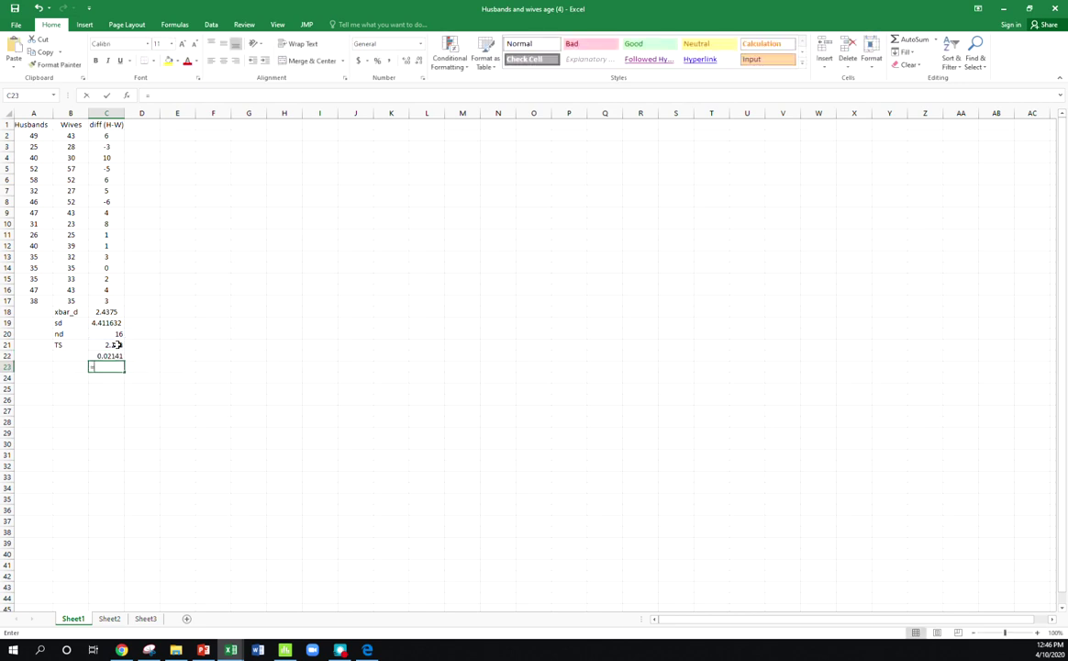
Calculate the p-value in cell C23 with the formula =1-T.DIST(C21,15,1) and compare it with the one in C22.
type("=1")
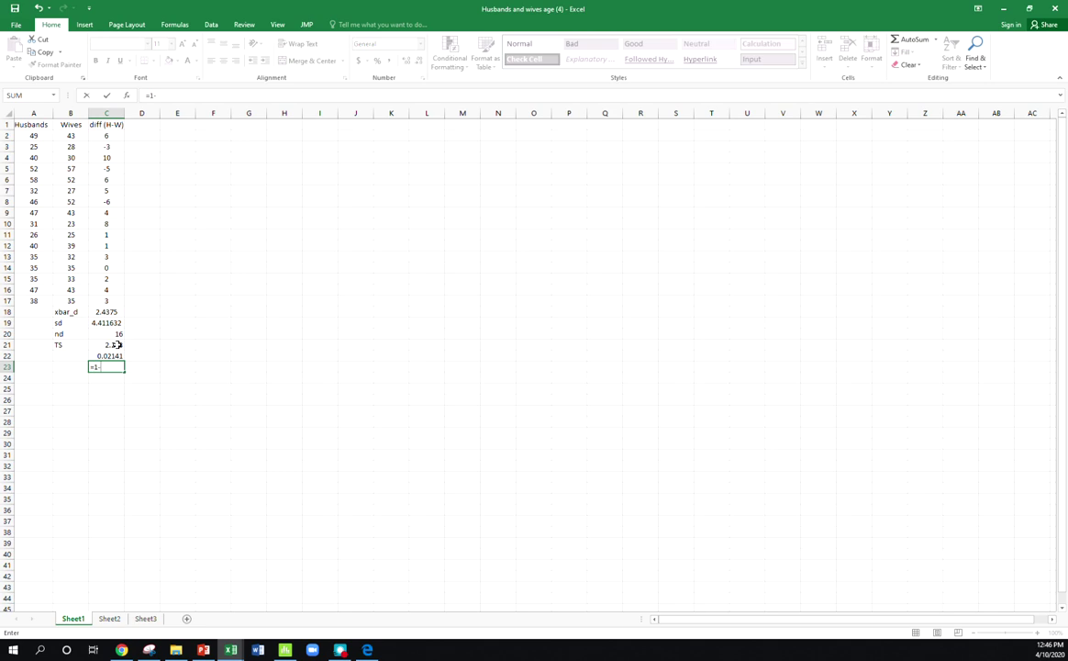
type("-T.")
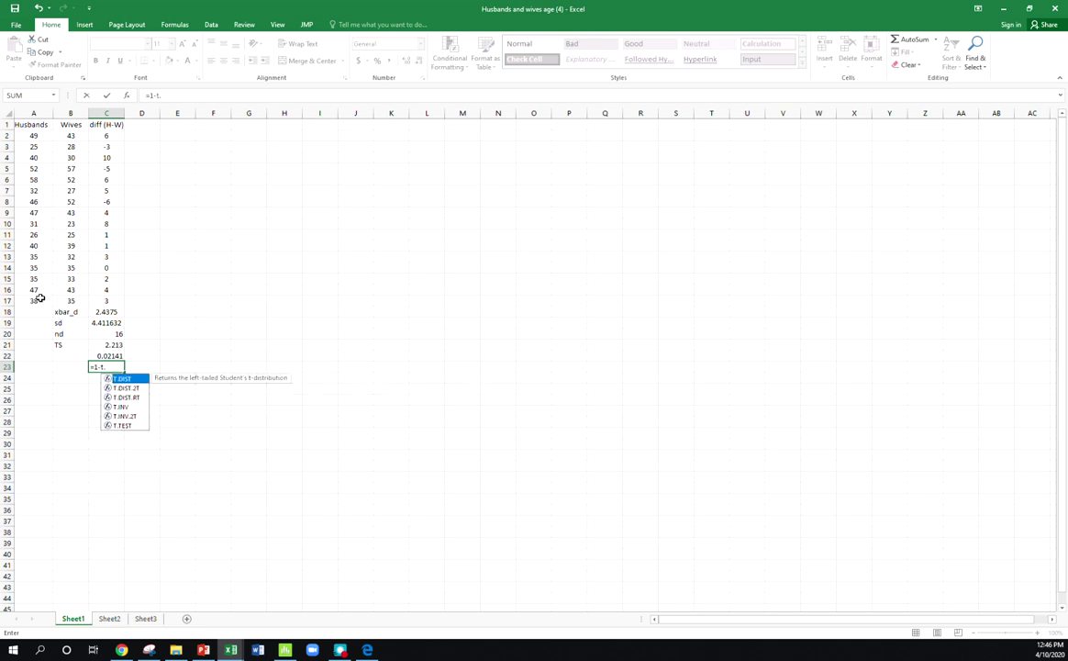
double_click(118, 379)
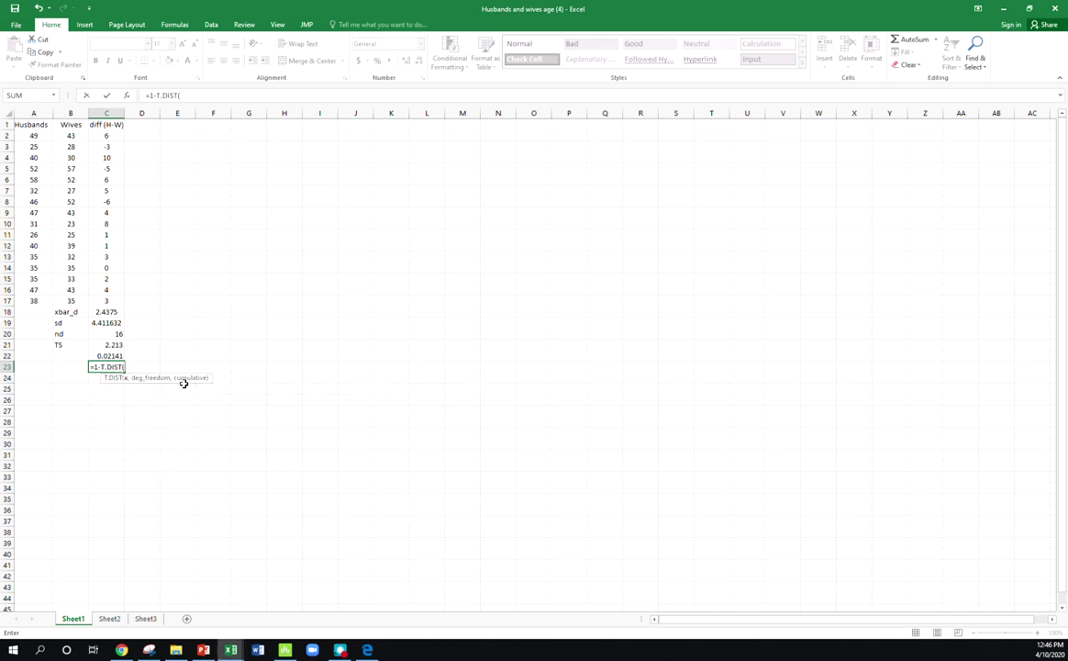
left_click(118, 347)
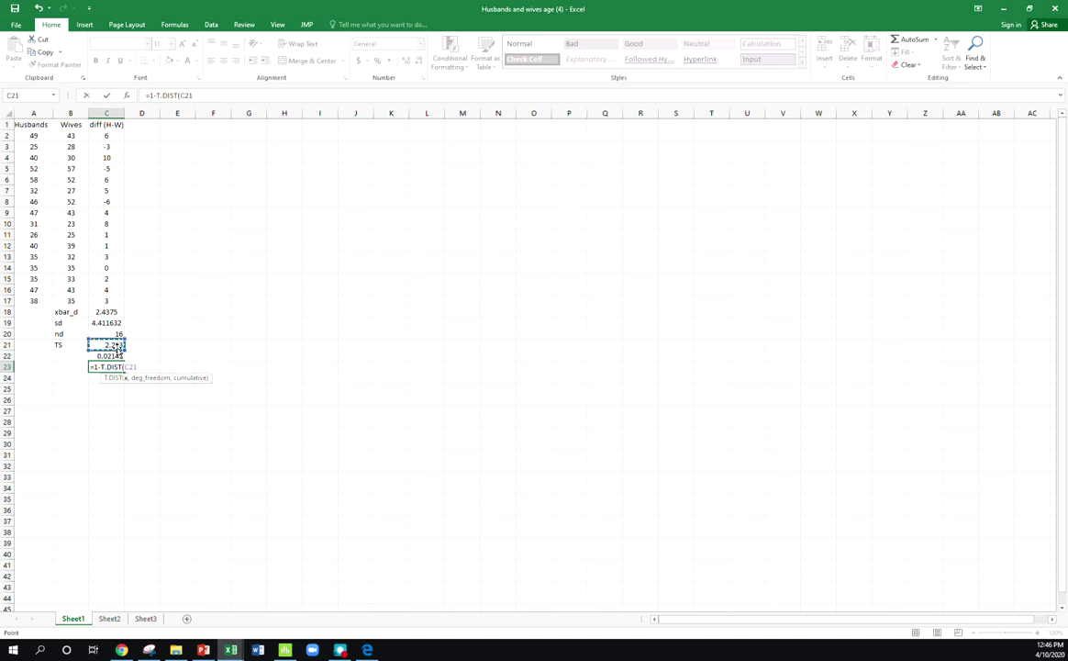
type(",15,1")
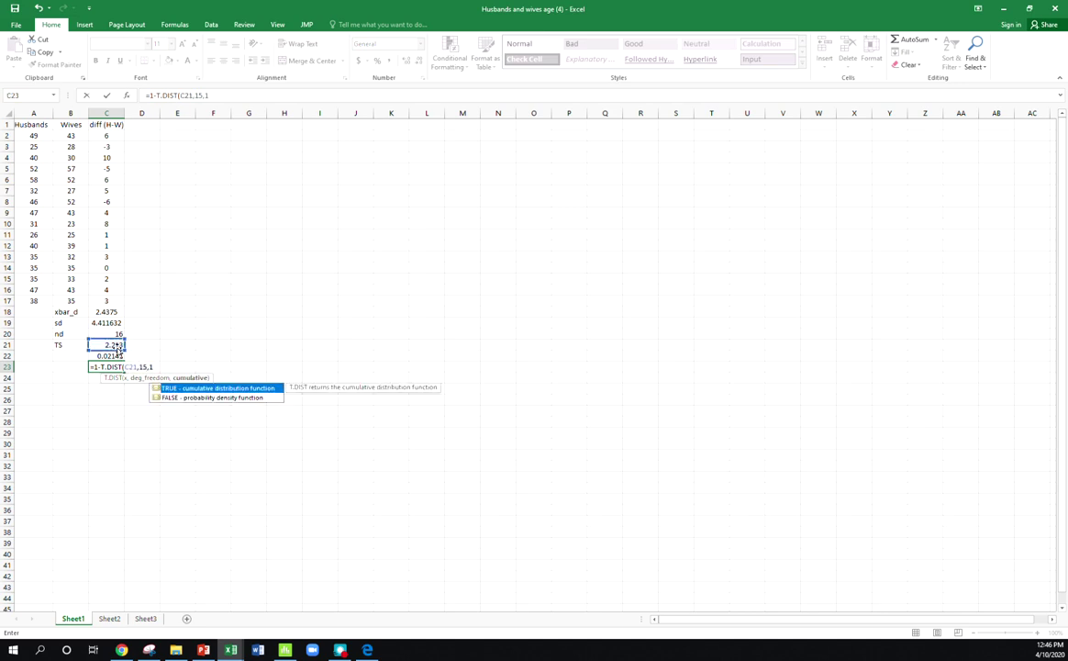
type(")")
key("Return")
key("Up")
key("Up")
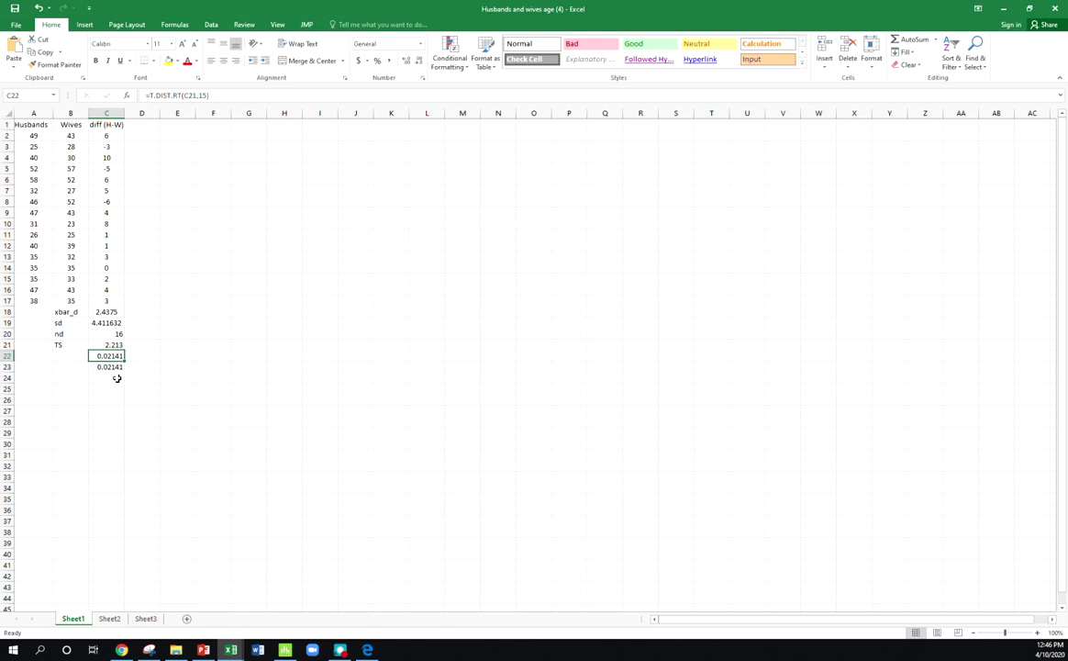
left_click(109, 366)
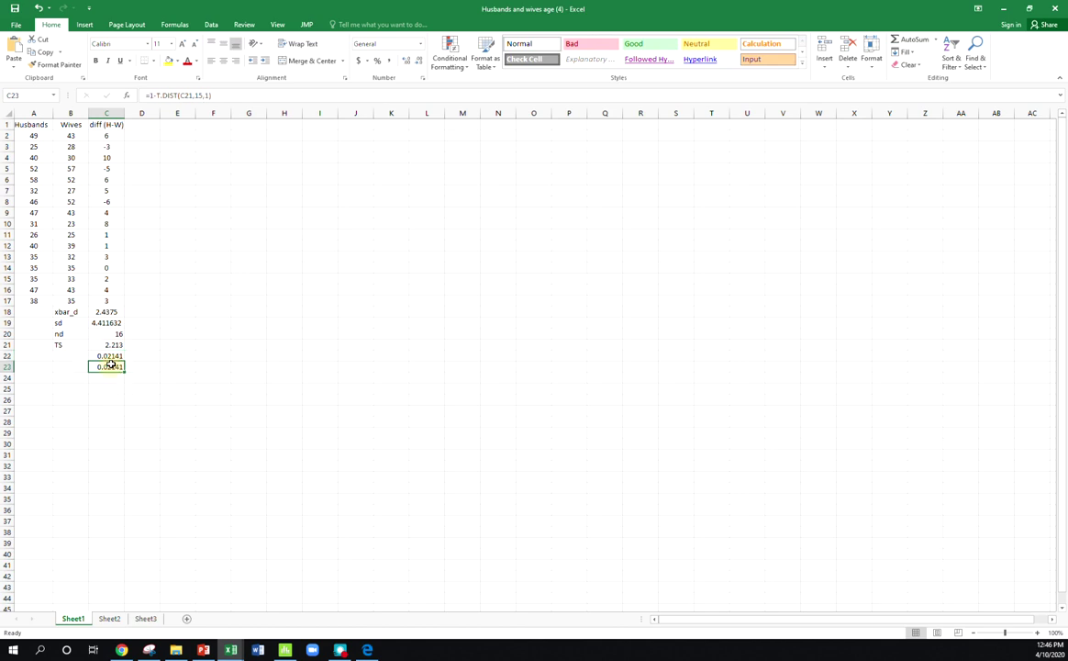
left_click(111, 357)
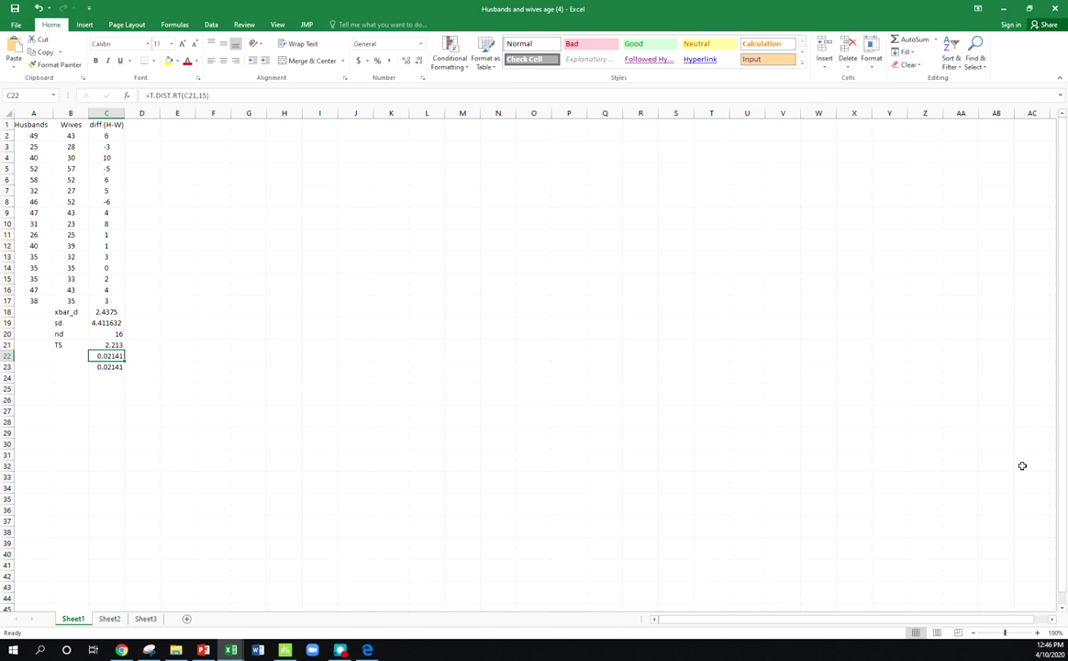
left_click(102, 366)
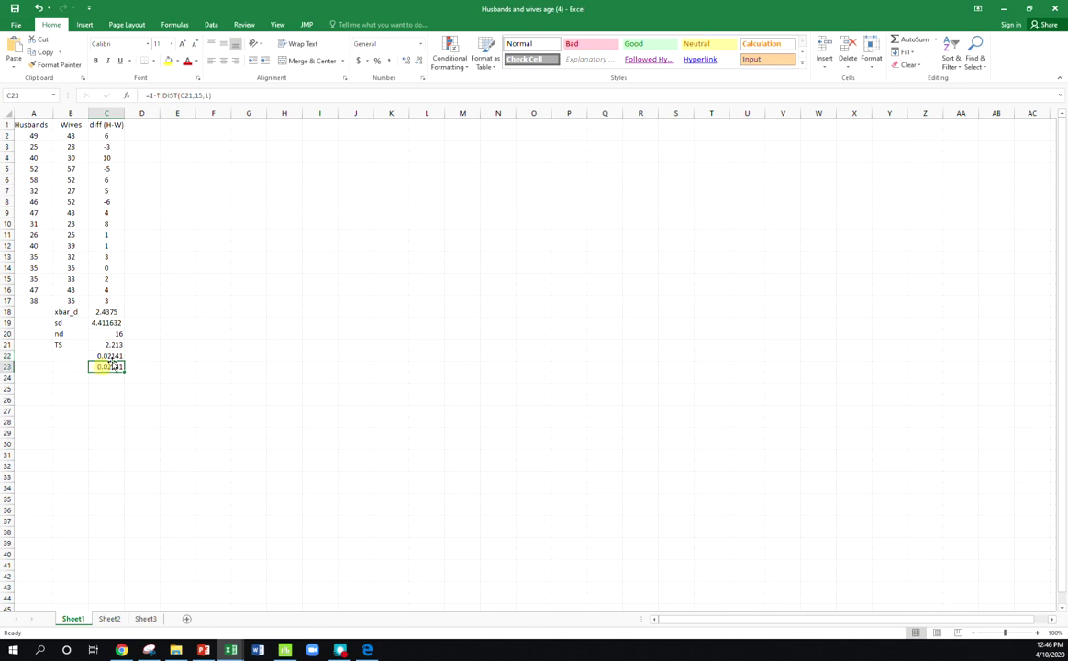
Copy the Husbands, Wives and diff (H-W) data in A1:C17 and paste it with its headings into columns C1 to C3 of the Minitab worksheet.
mouse_move(284, 650)
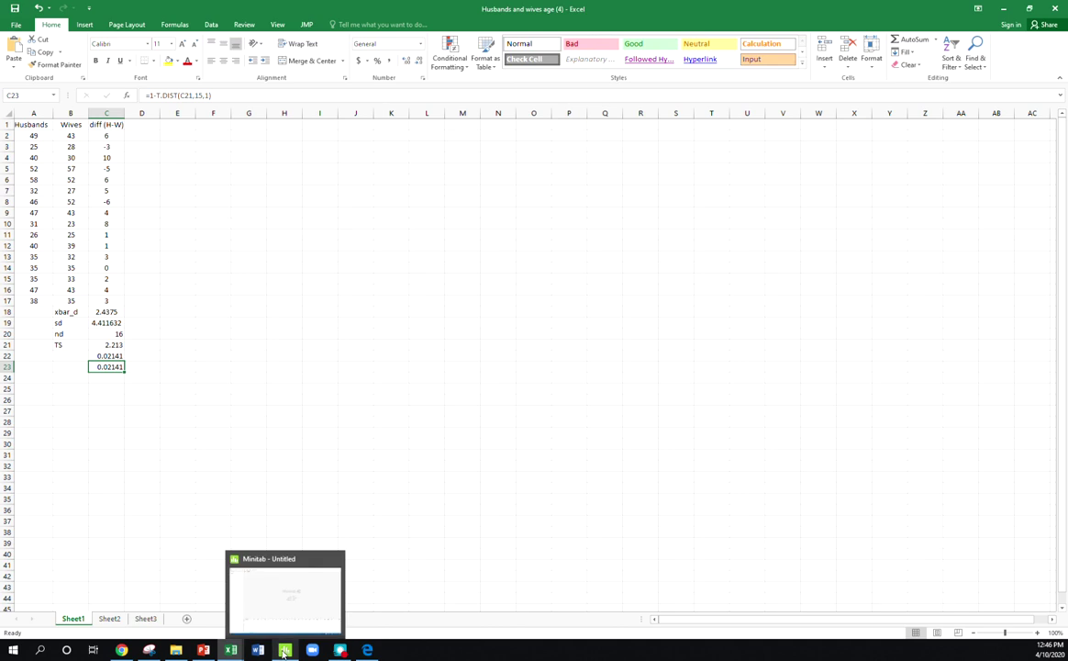
left_click(151, 356)
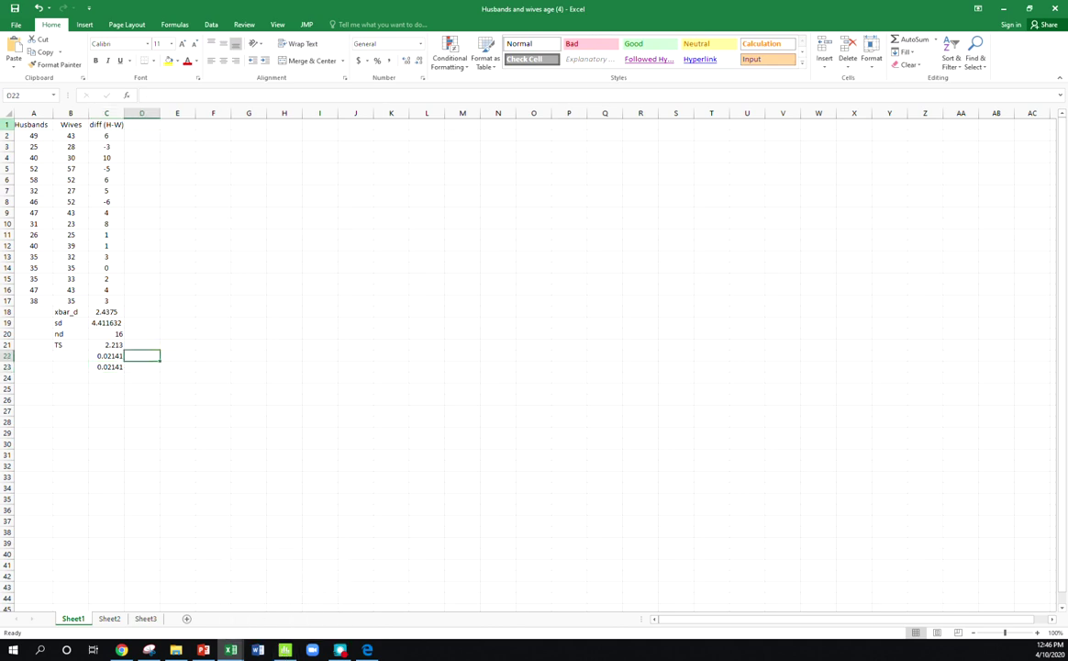
left_click_drag(31, 113, 107, 113)
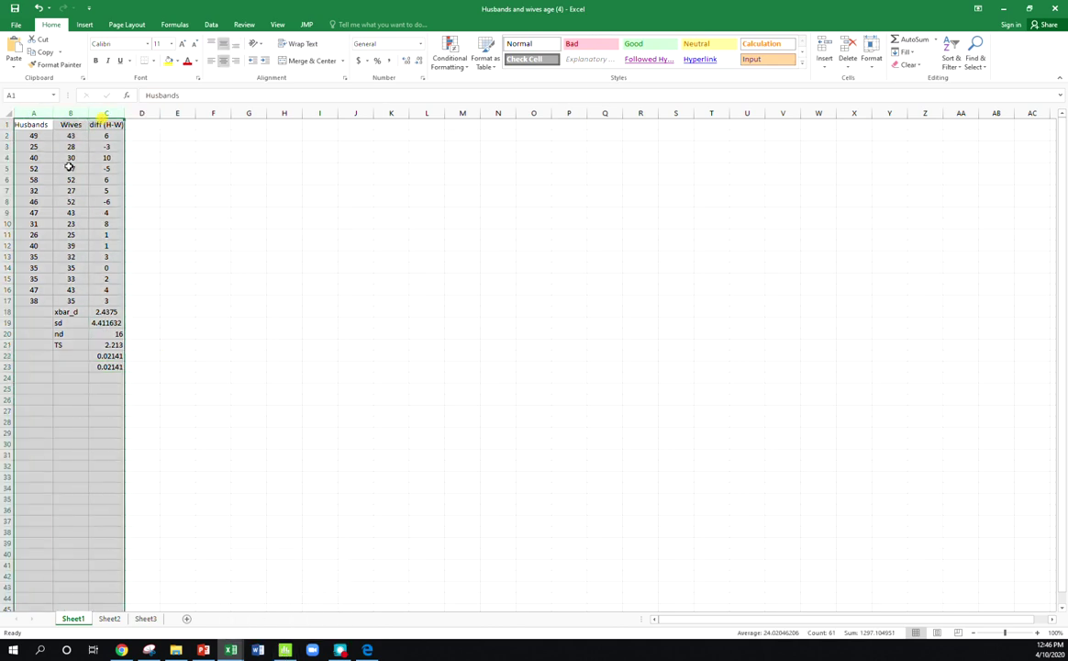
left_click_drag(30, 123, 105, 300)
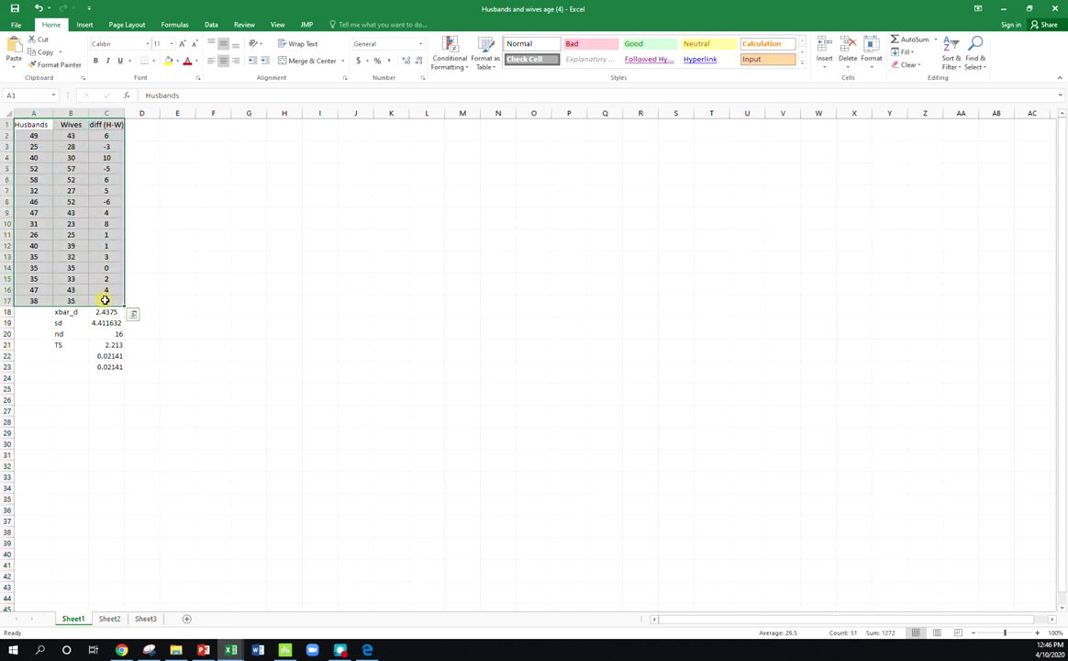
key("ctrl+c")
key("alt+Tab")
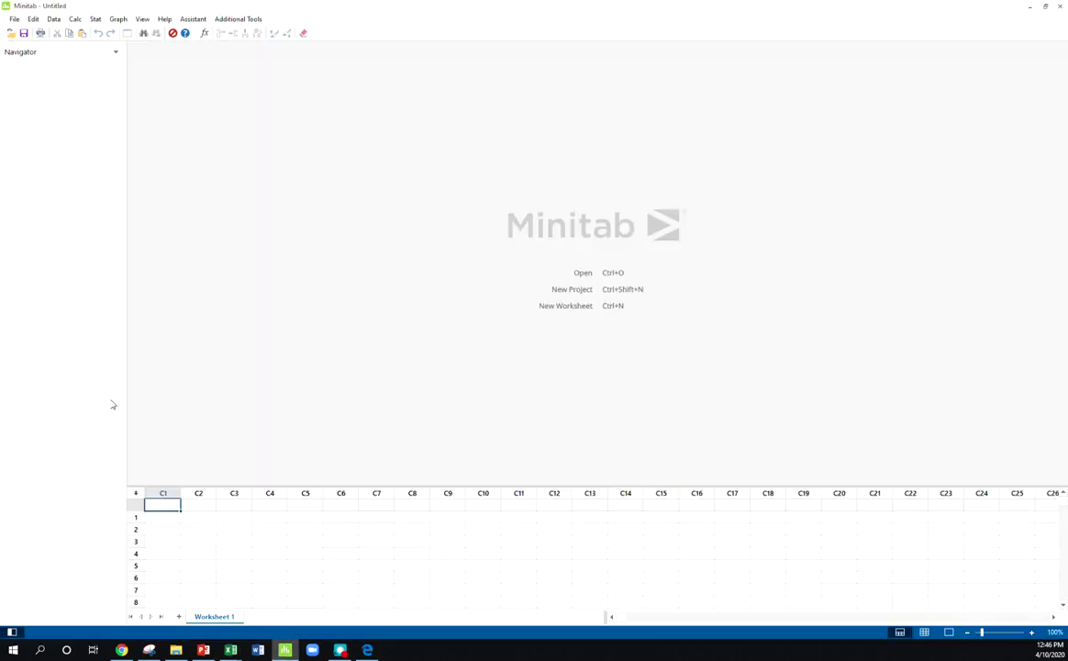
key("ctrl+v")
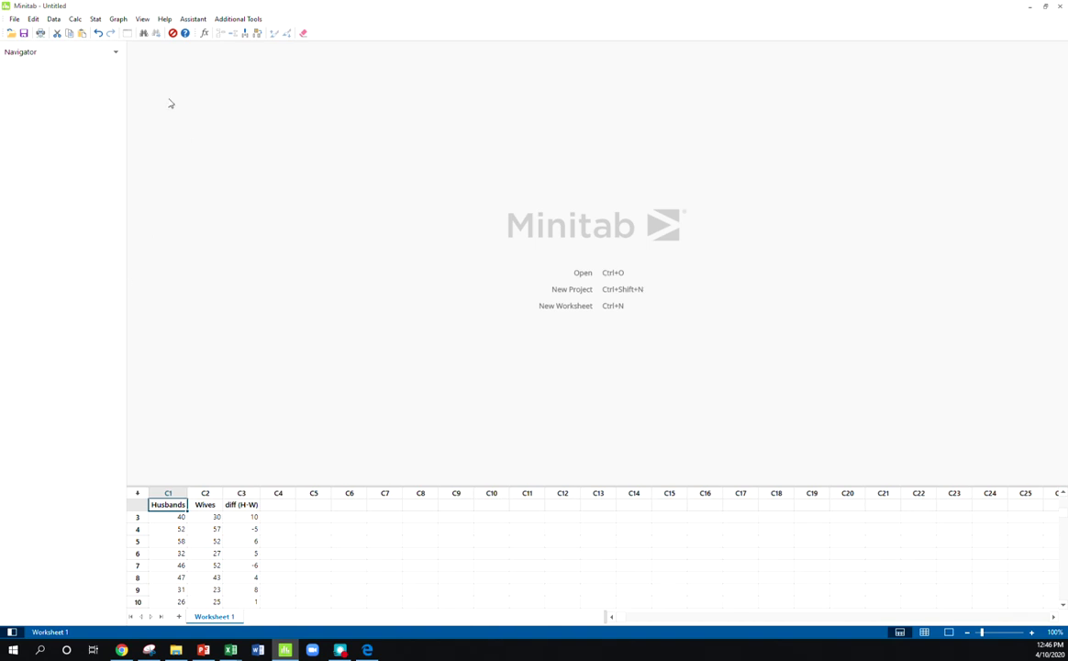
Set up a Paired t test with each sample in a column, using Husbands as Sample 1 and Wives as Sample 2.
left_click(96, 20)
left_click(97, 21)
left_click(98, 22)
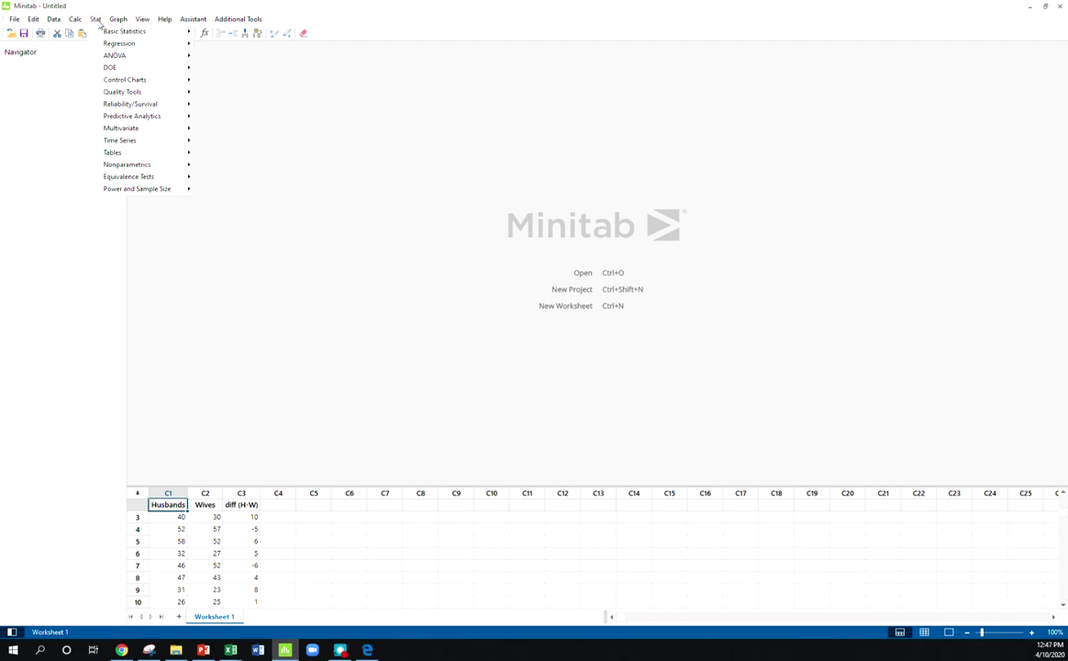
mouse_move(108, 35)
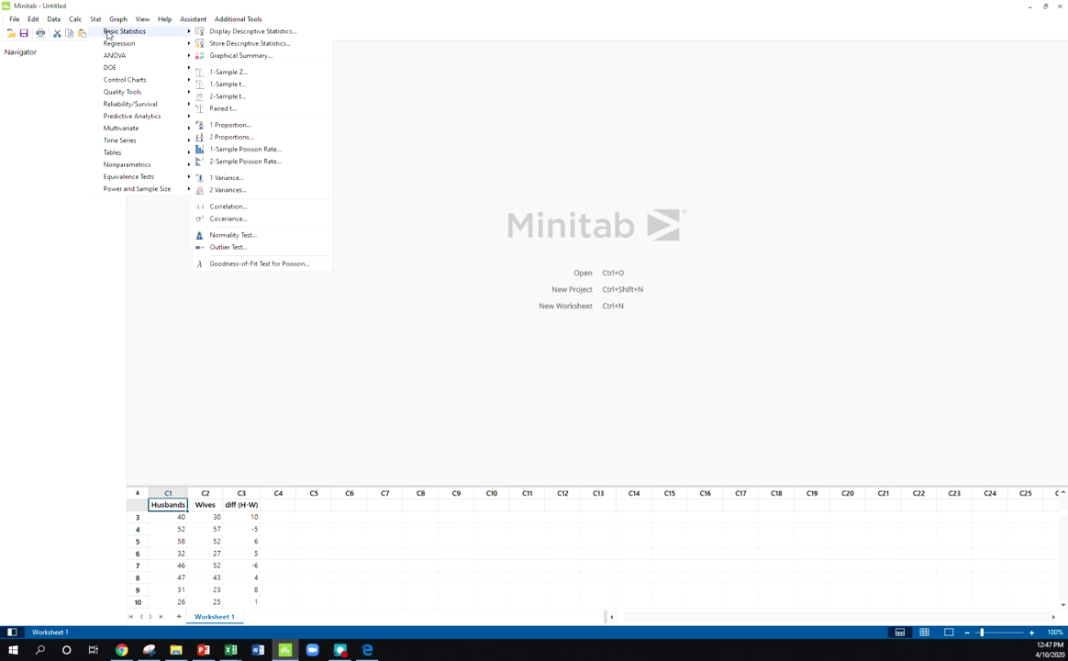
left_click(265, 112)
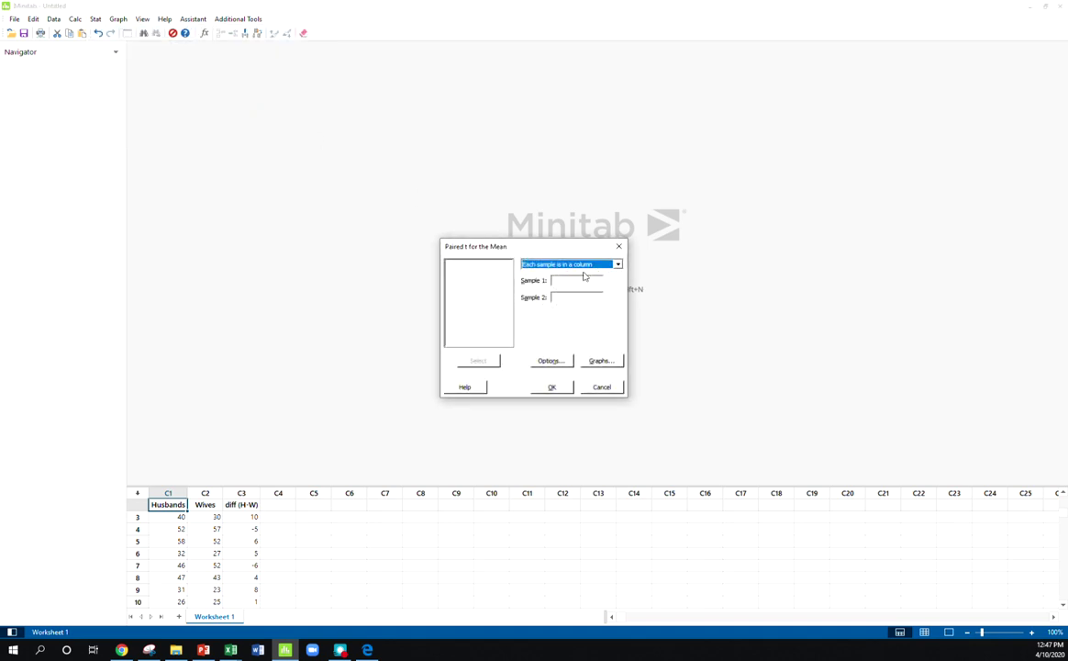
left_click(582, 280)
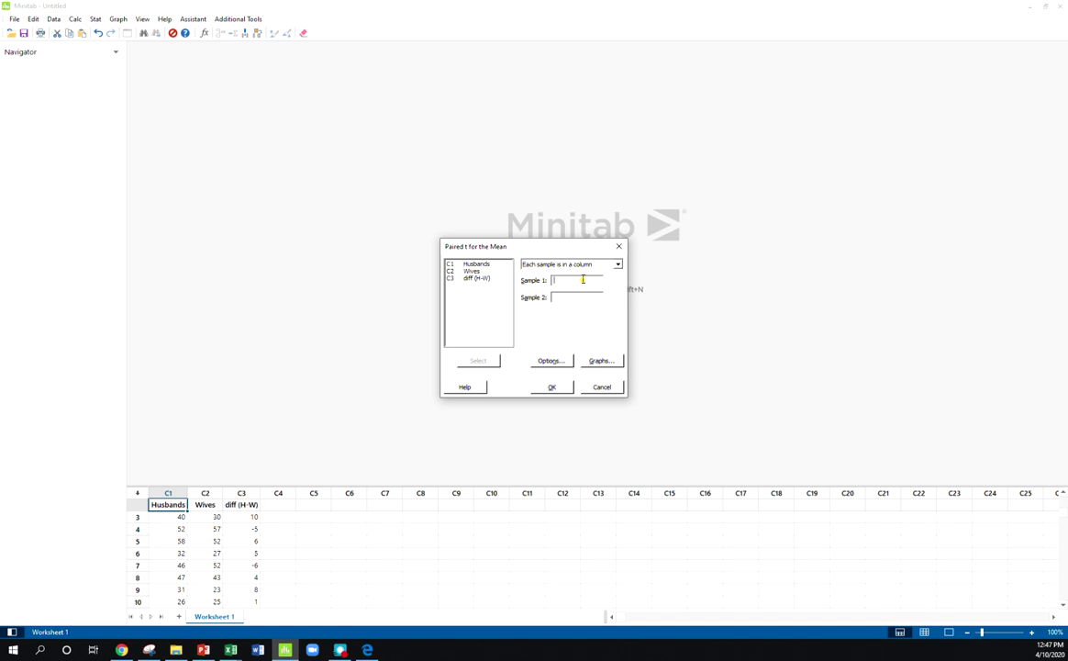
double_click(476, 263)
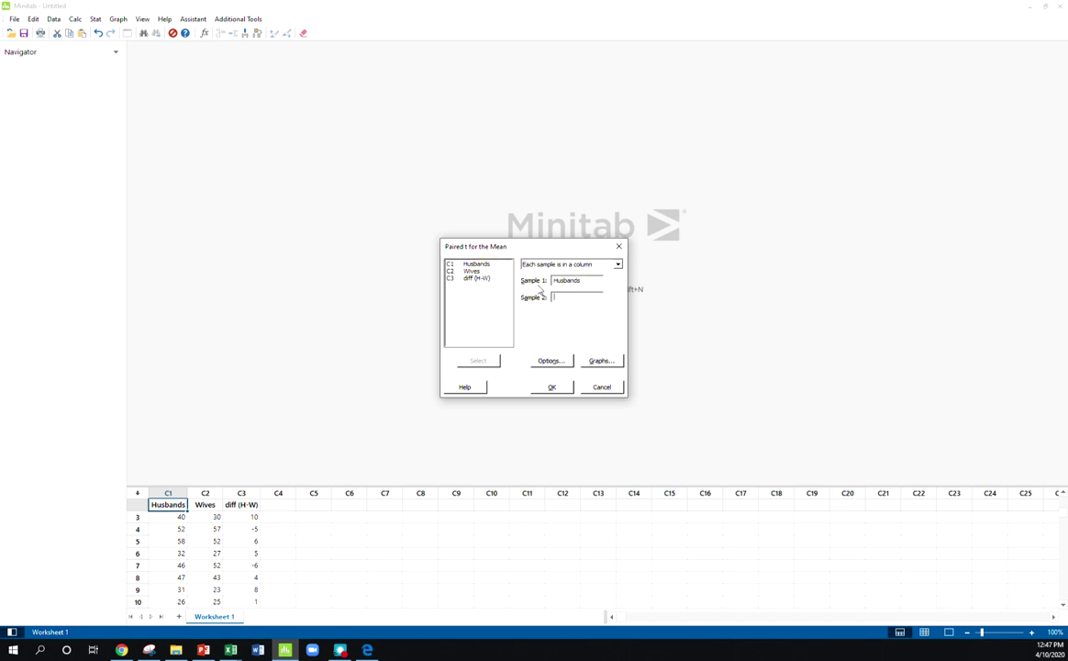
double_click(474, 270)
Run the paired test with the alternative hypothesis Difference > hypothesized difference, keeping 95.0 confidence and a hypothesized difference of 0.0.
left_click(566, 361)
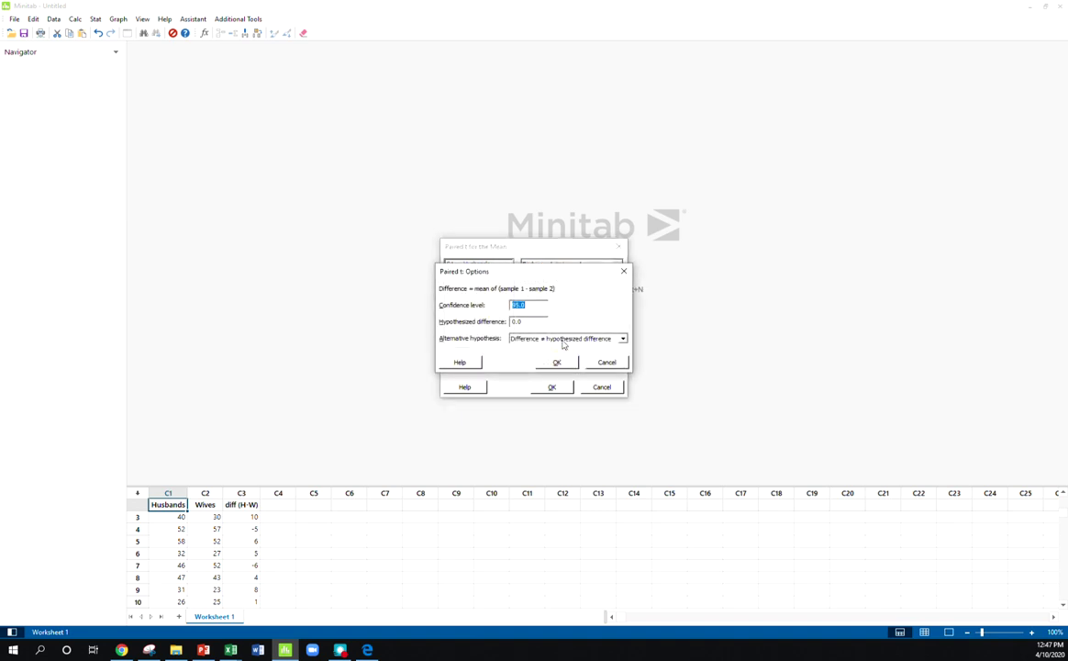
left_click(562, 339)
left_click(559, 363)
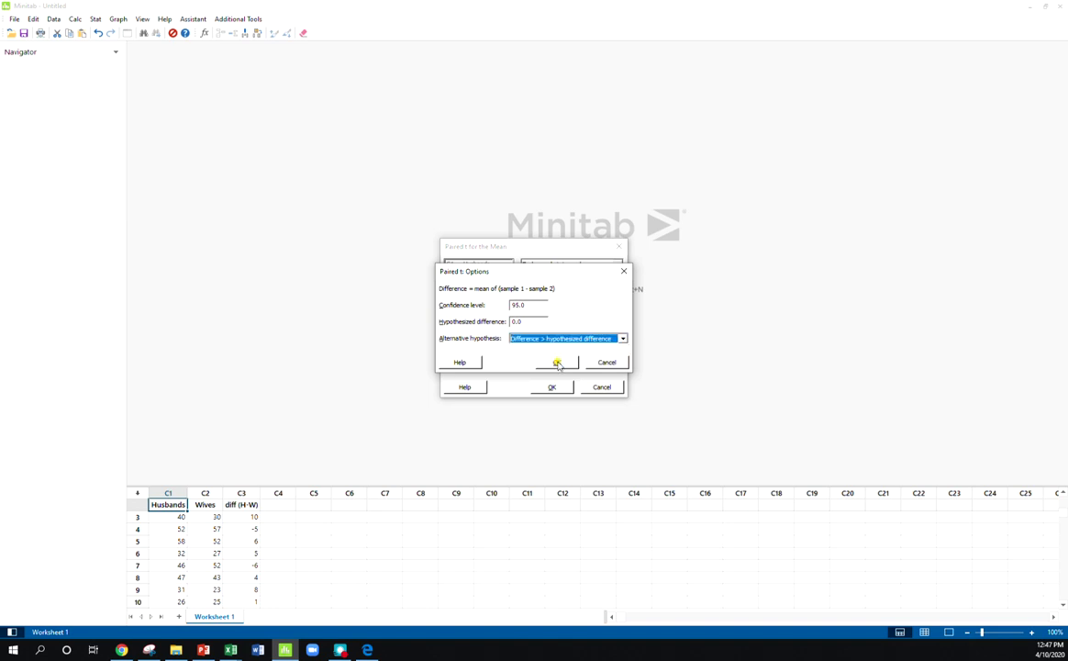
left_click(536, 322)
left_click_drag(536, 322, 454, 294)
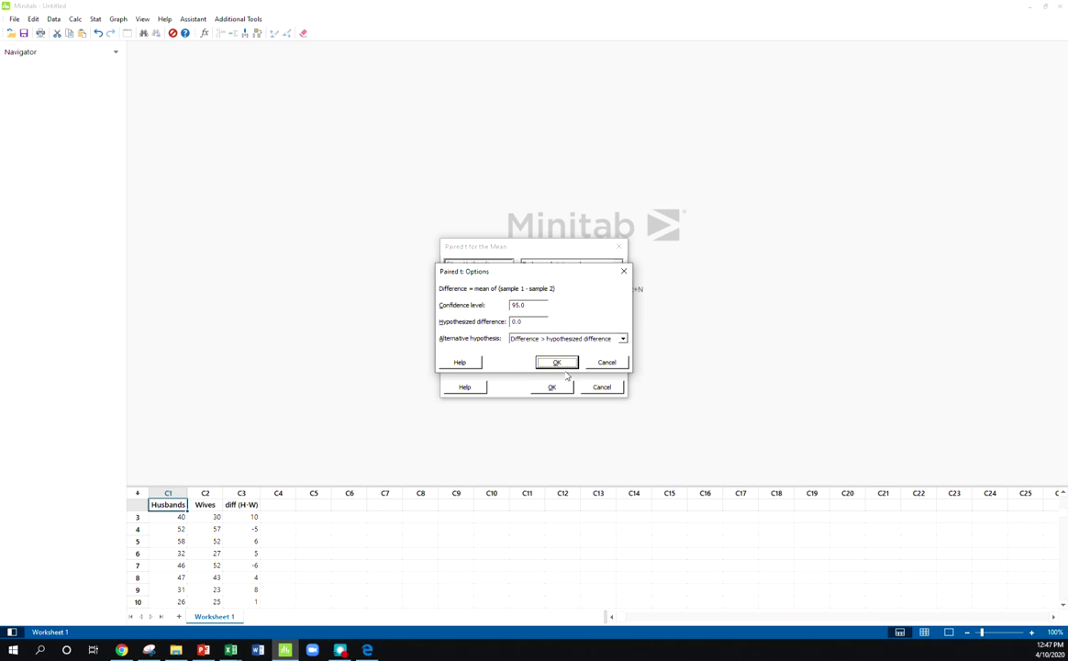
left_click(558, 362)
left_click(554, 384)
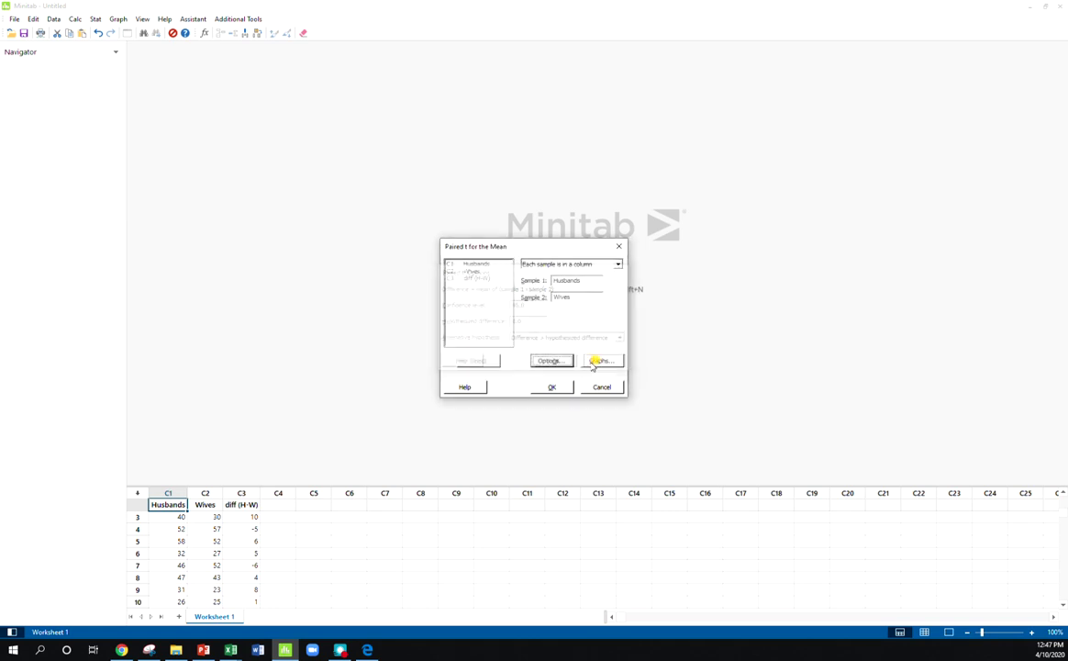
left_click(552, 386)
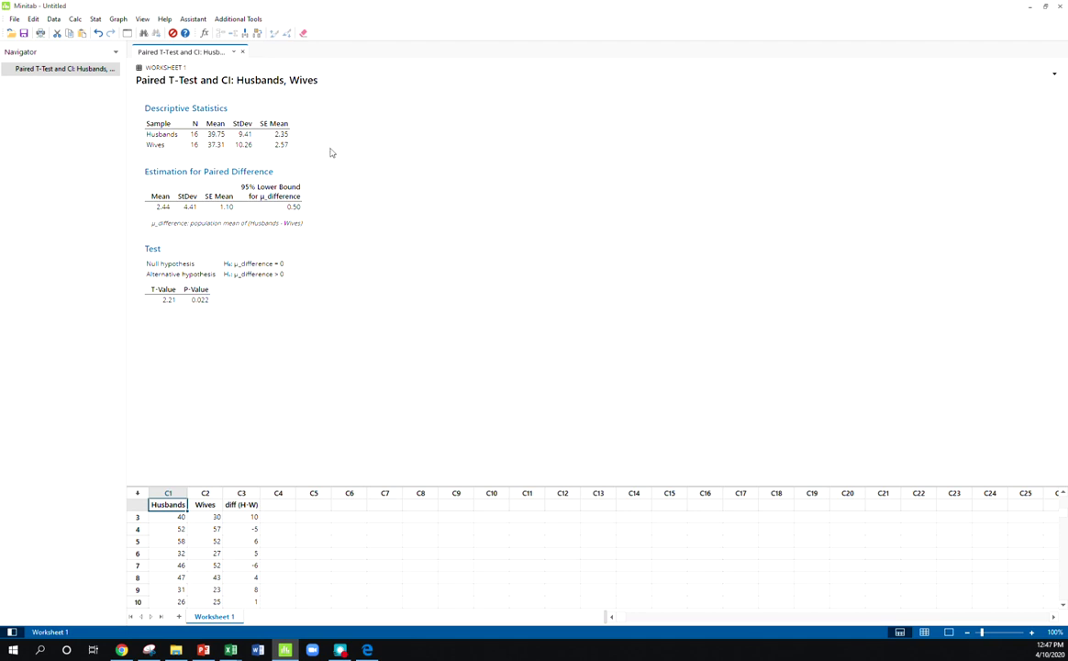
Set up a 1-Sample t test on the diff (H-W) column, using the option One or more samples, each in a column.
left_click(241, 493)
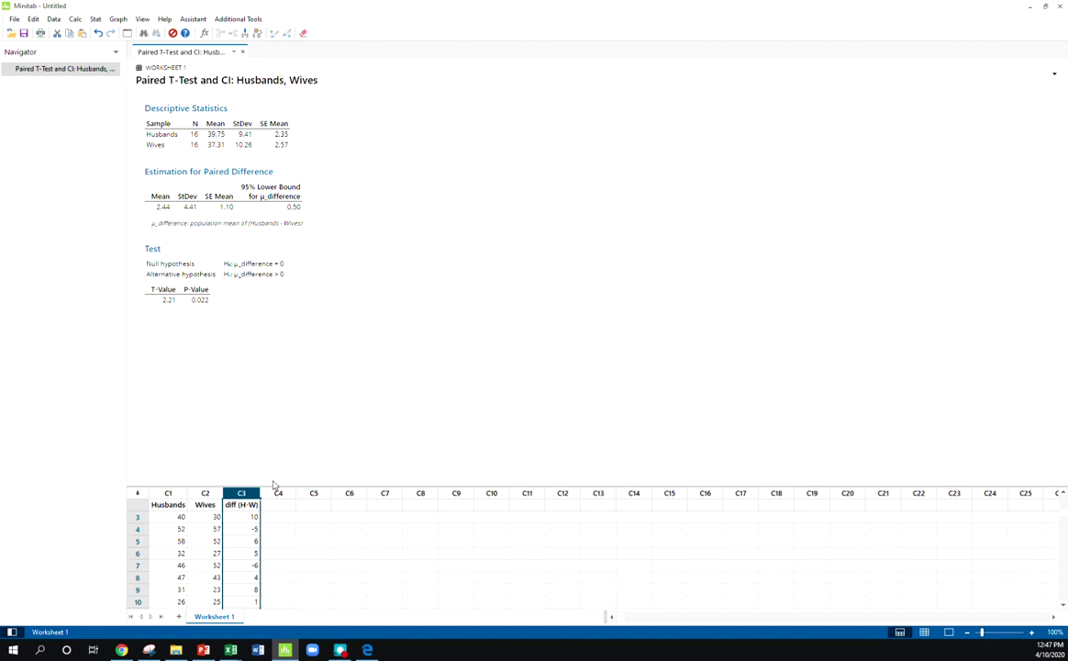
left_click(96, 20)
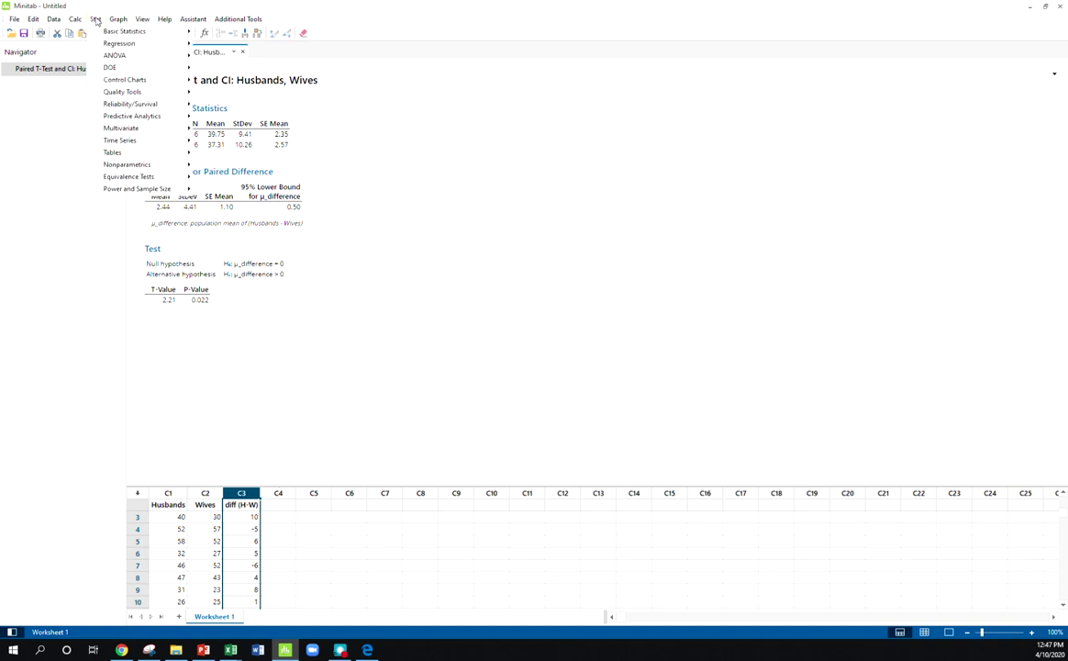
mouse_move(126, 31)
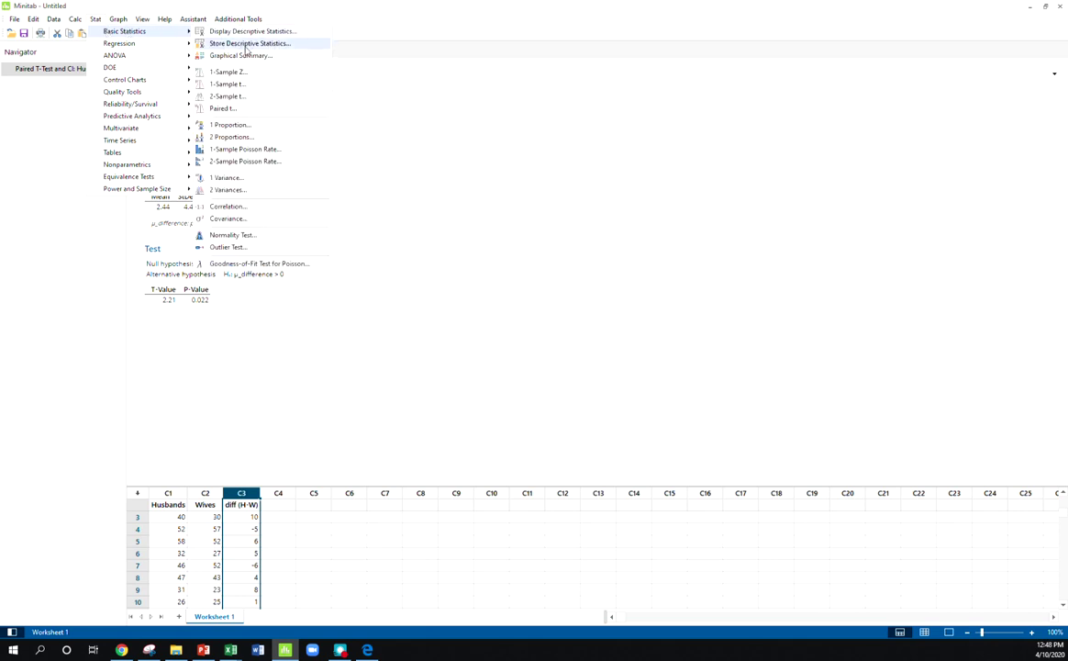
left_click(268, 85)
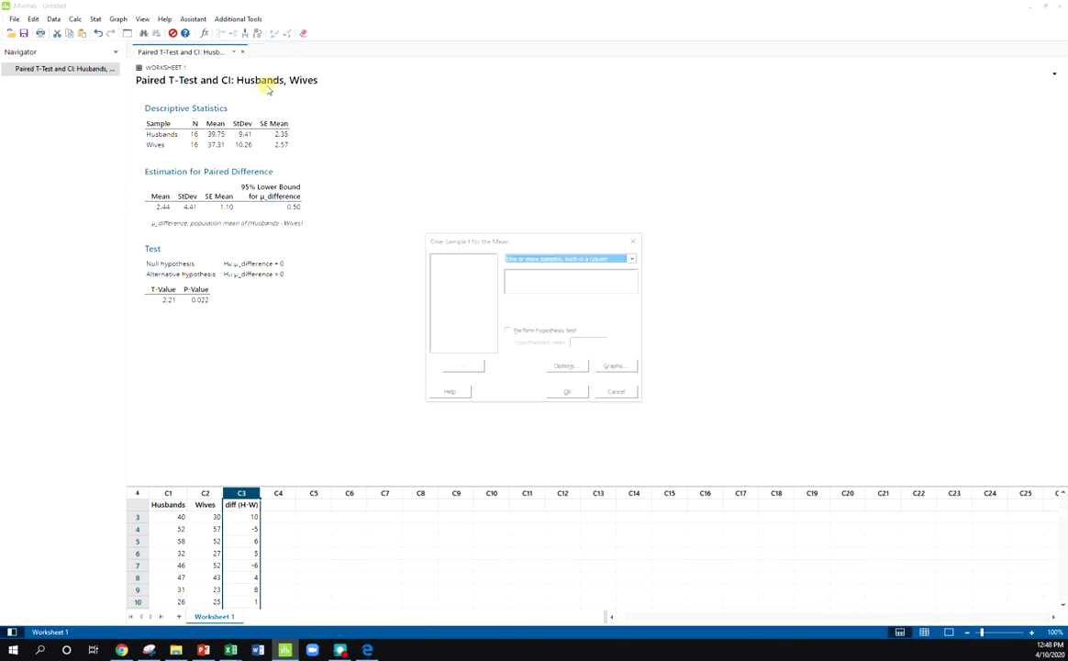
left_click(578, 258)
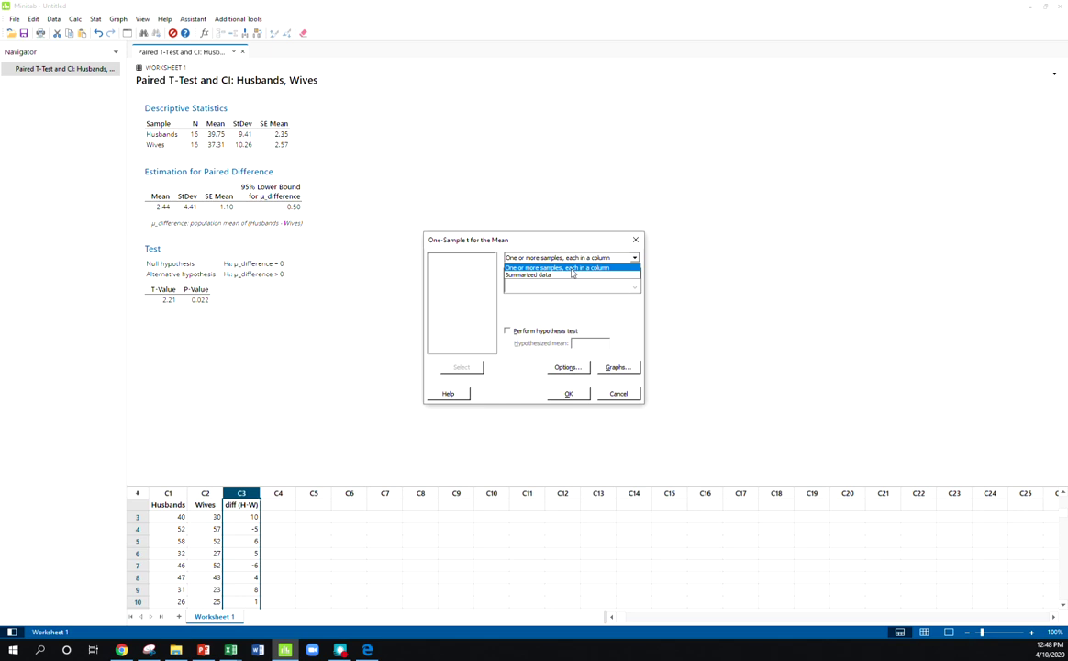
left_click(573, 268)
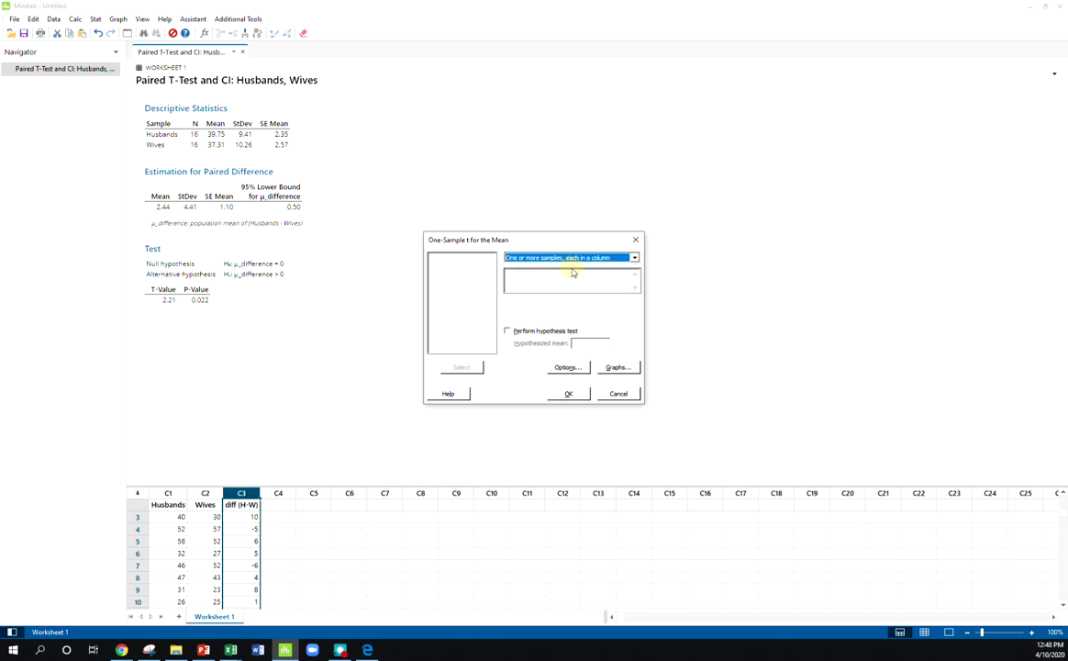
left_click(560, 273)
double_click(476, 273)
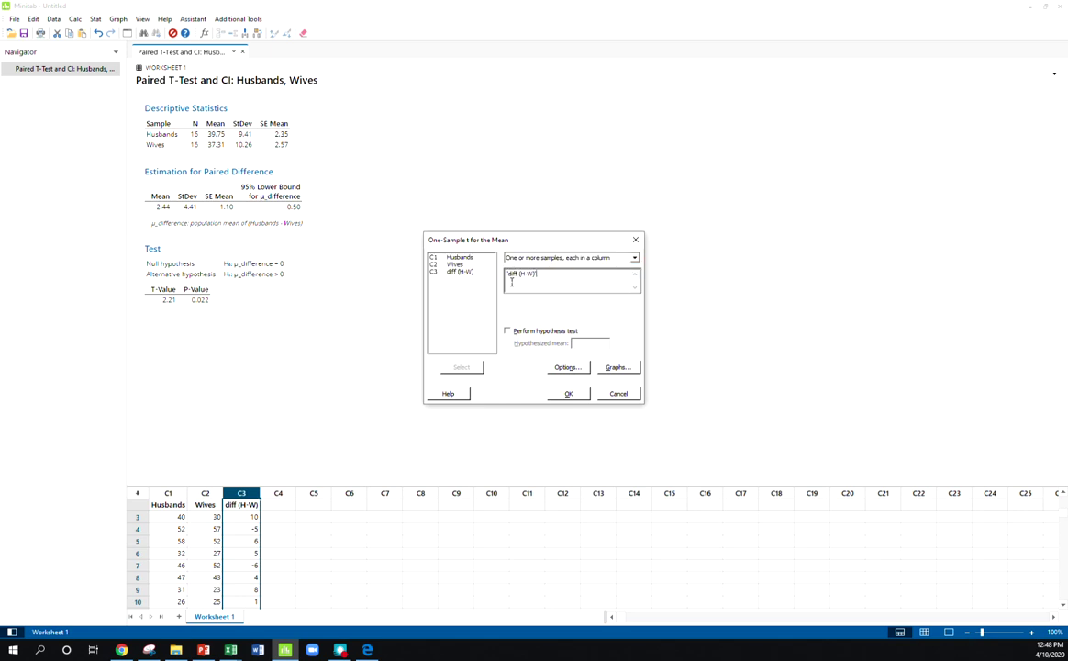
Run the one-sample test as a hypothesis test with hypothesized mean 0 and the alternative Mean > hypothesized mean.
left_click(508, 331)
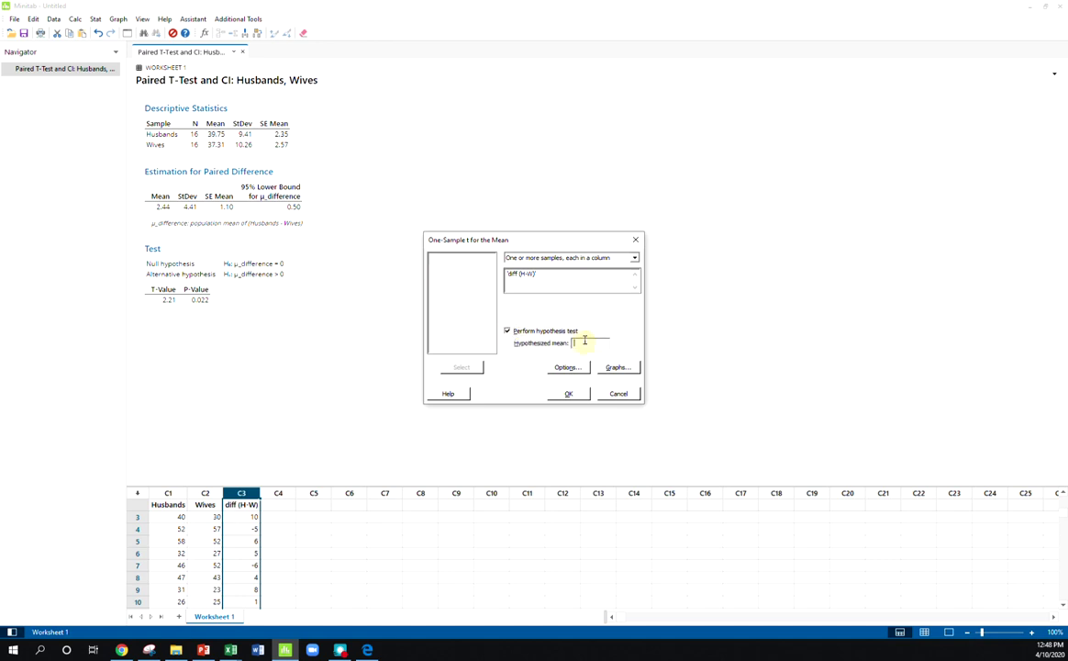
type("0")
left_click(566, 367)
left_click(565, 321)
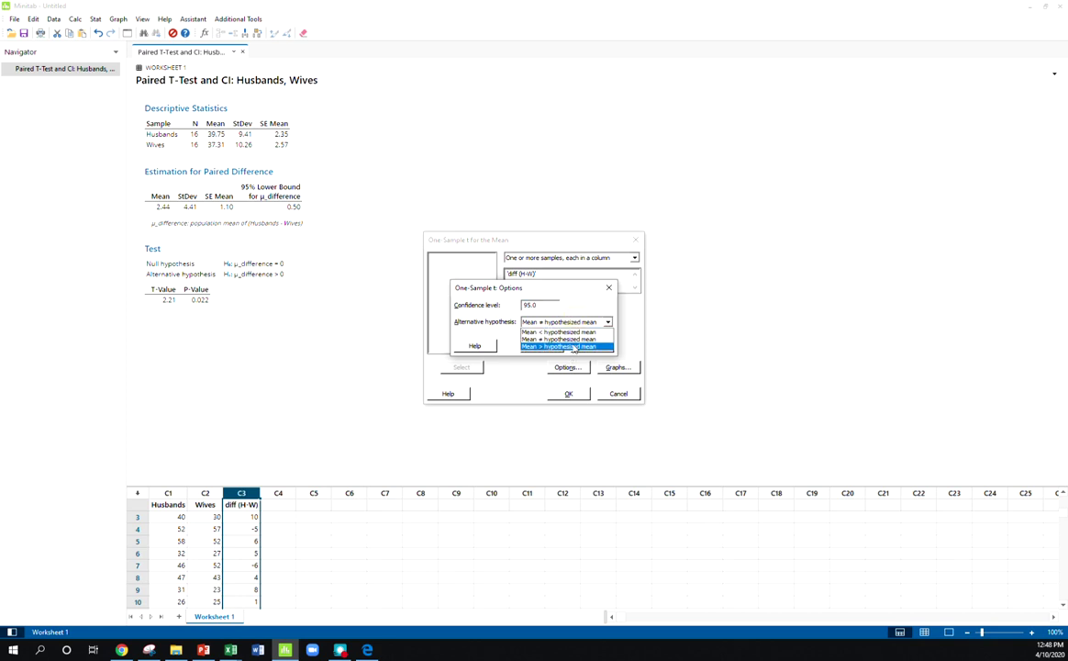
left_click(555, 347)
left_click(542, 345)
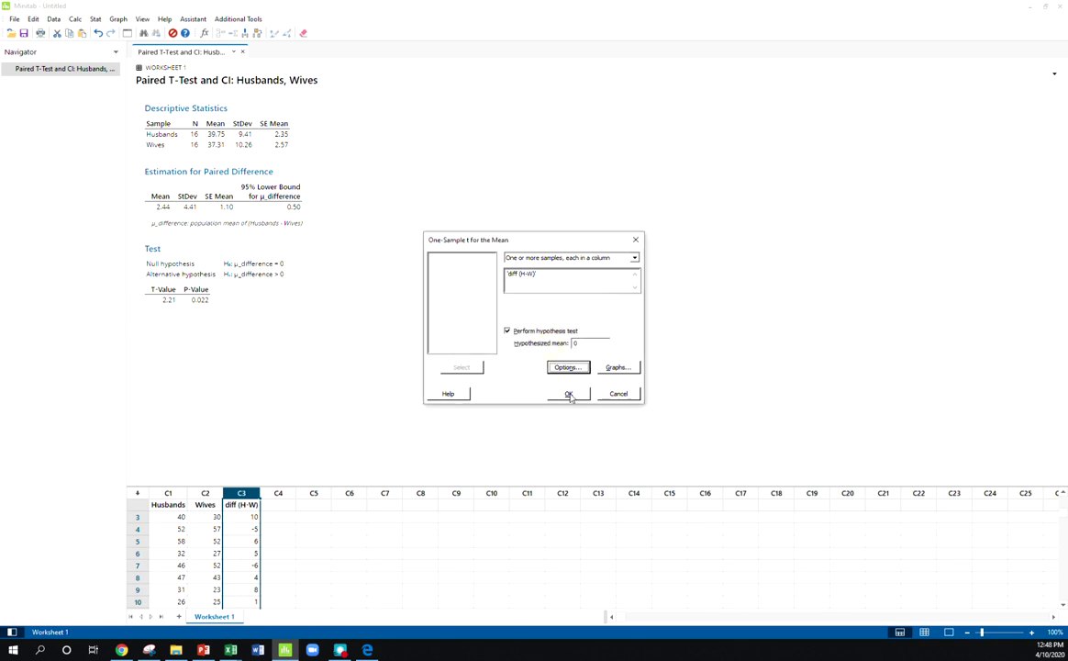
left_click(569, 393)
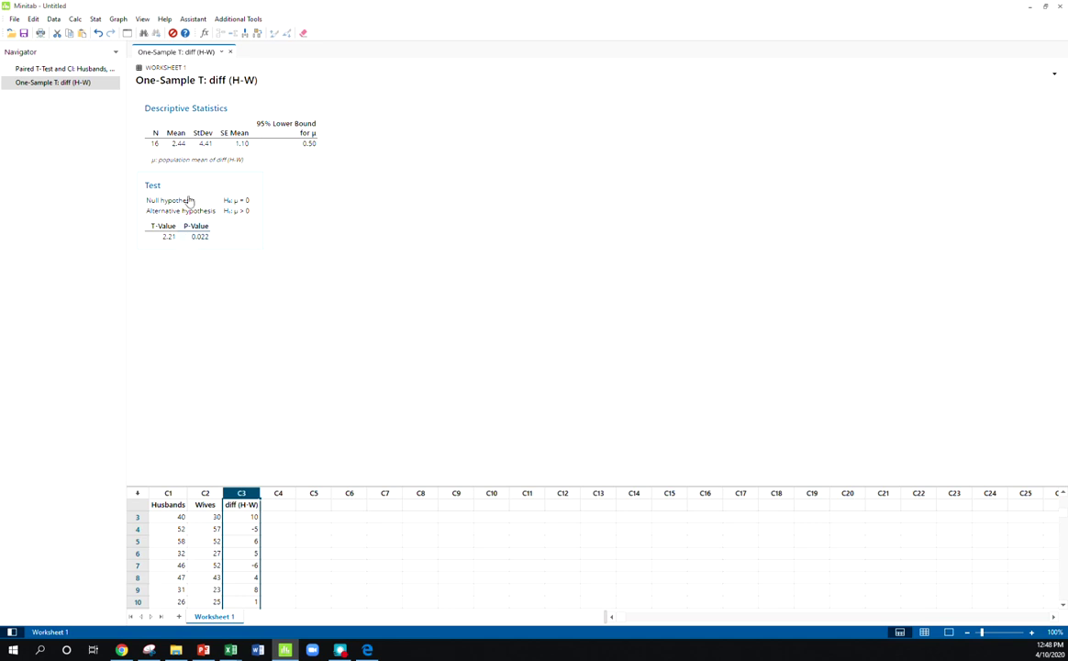
left_click(94, 19)
mouse_move(101, 31)
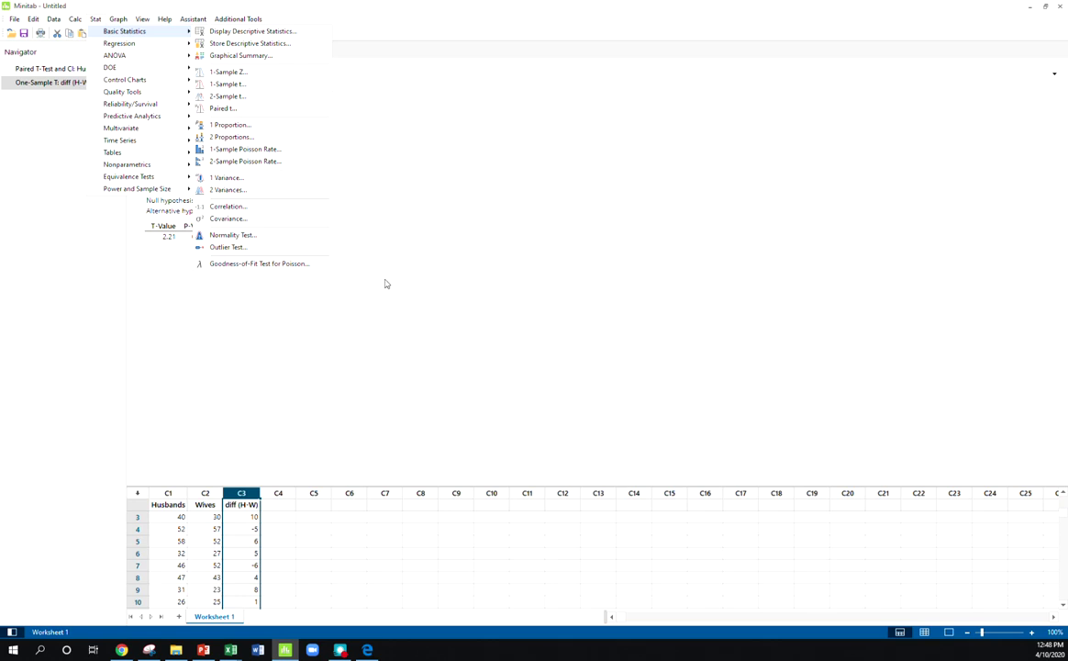
left_click(481, 278)
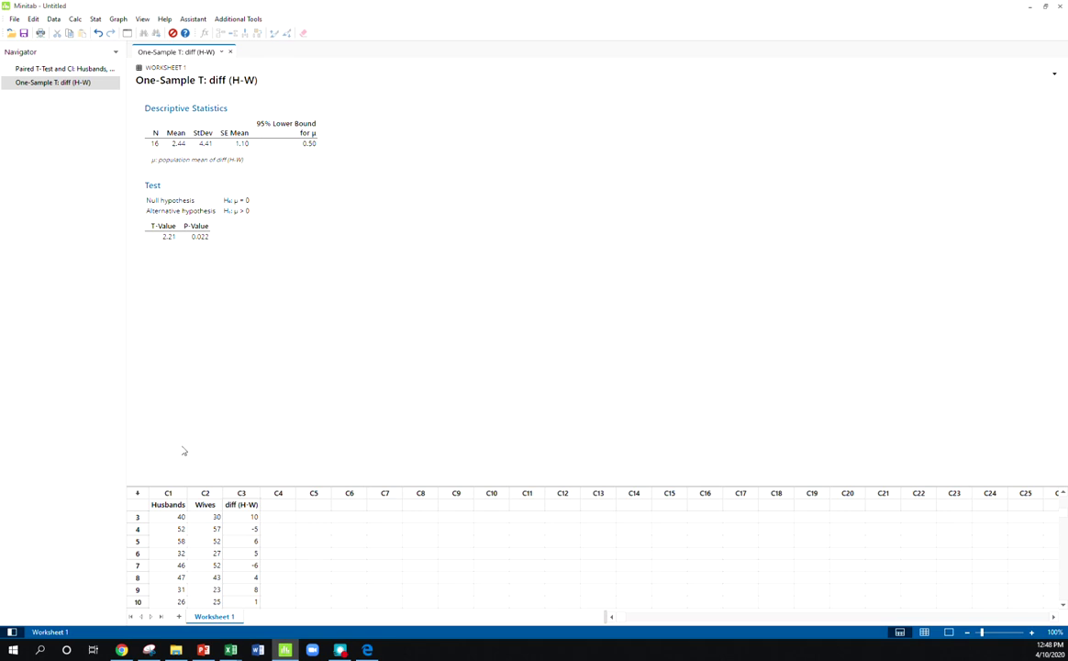
left_click(243, 493)
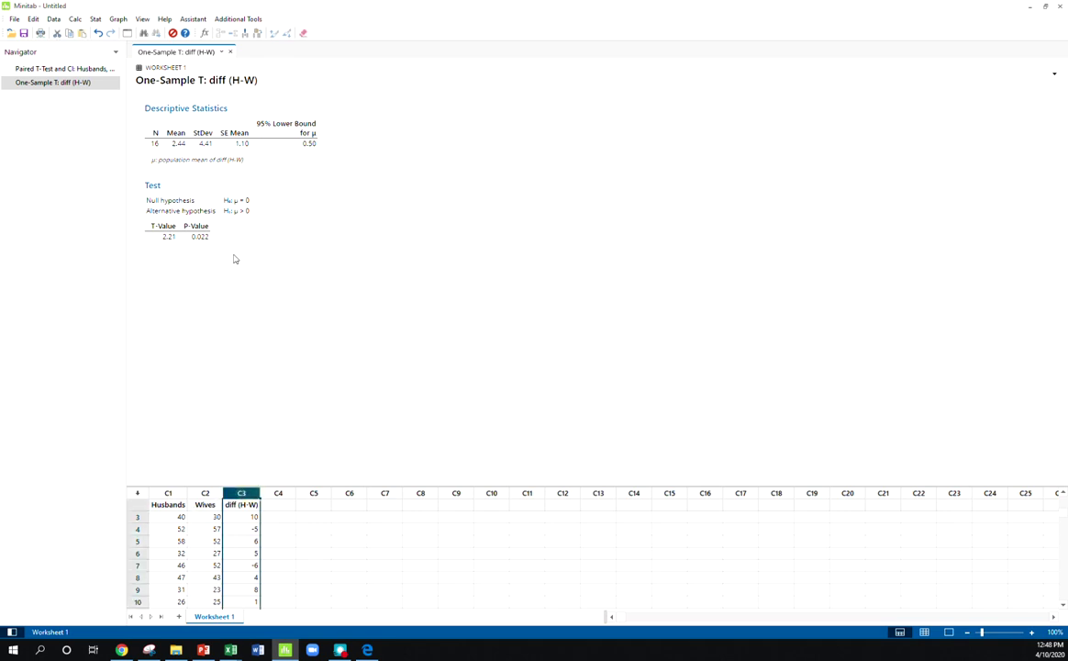
left_click(95, 18)
mouse_move(115, 32)
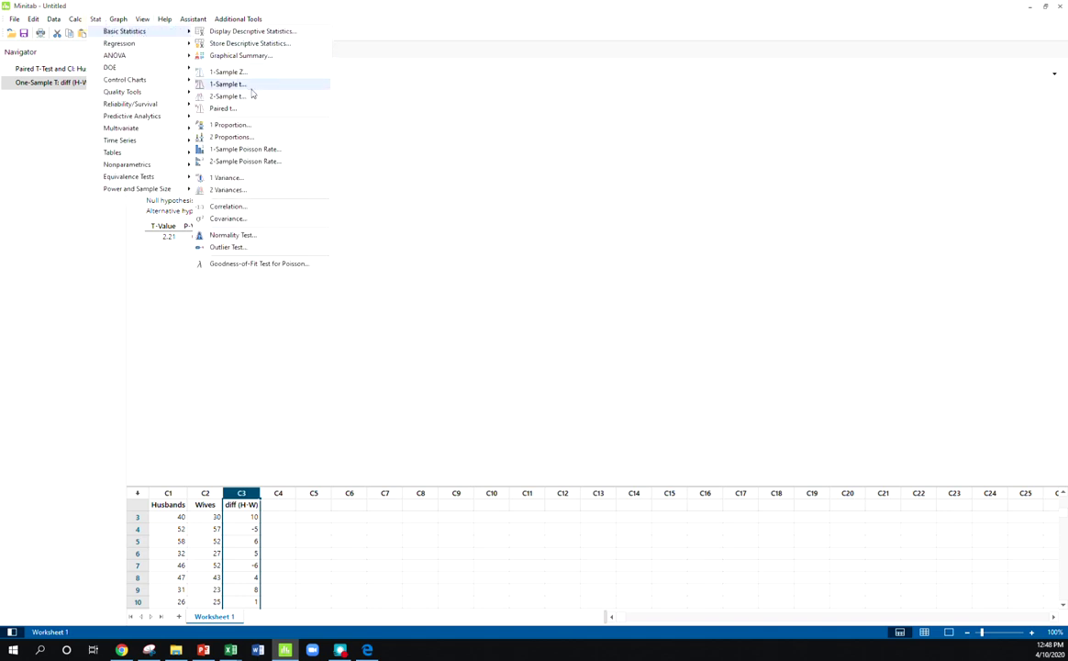
left_click(231, 506)
scroll(231, 506, "up", 1)
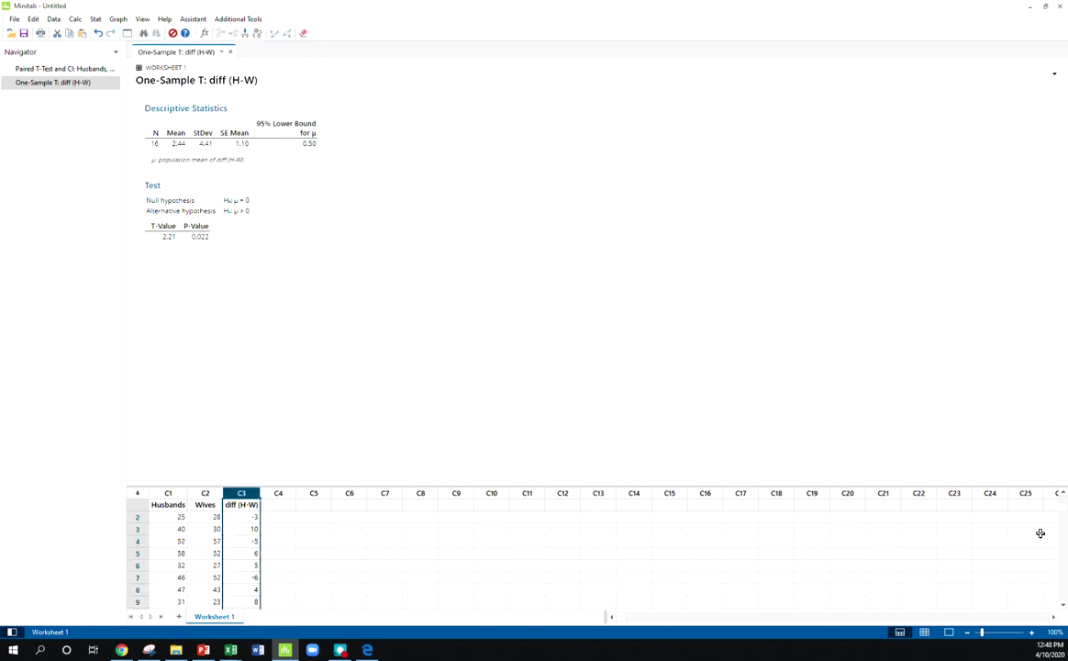
Switch to the PowerPoint presentation.
key("alt+Tab")
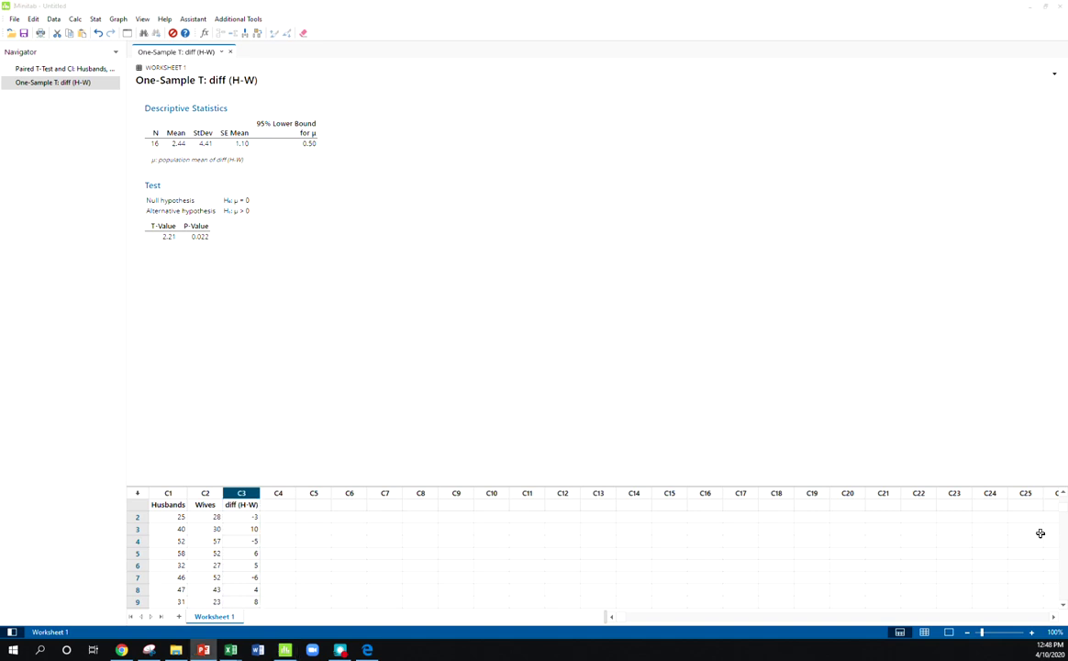